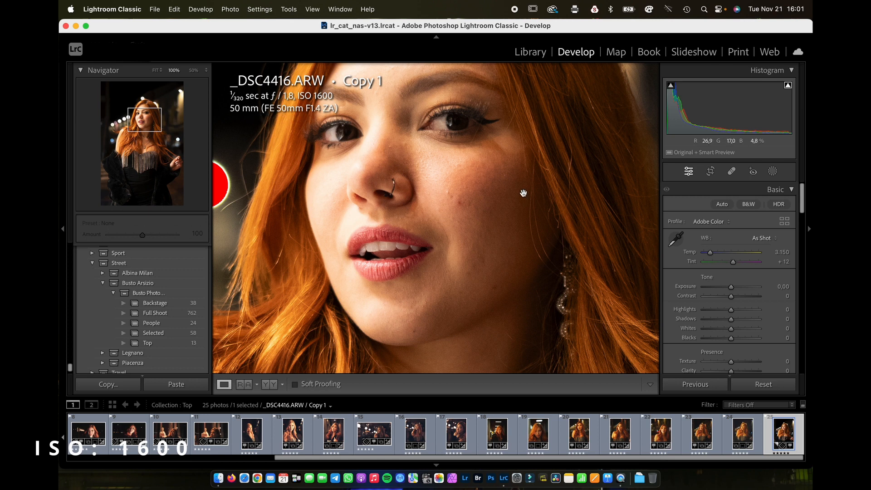
Heal the five blemishes on the cheek beside the nose using brush size 18, feather 44 and opacity 100
drag(457, 195, 447, 210)
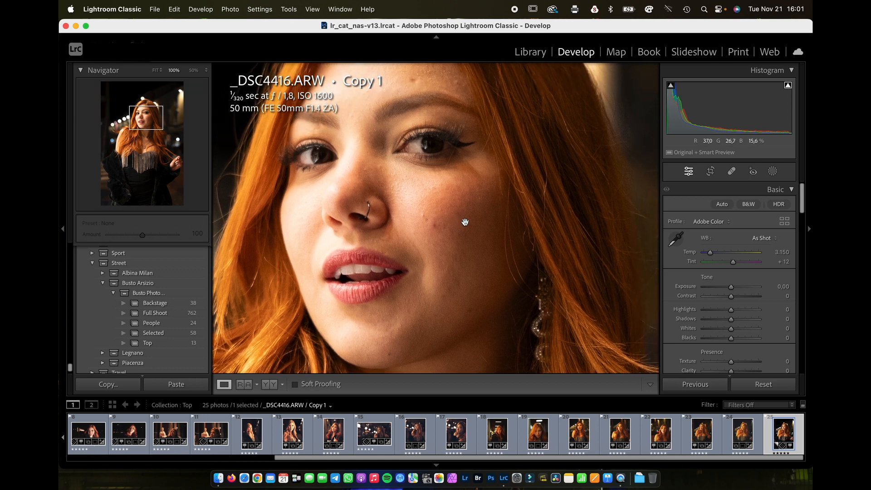
click(730, 172)
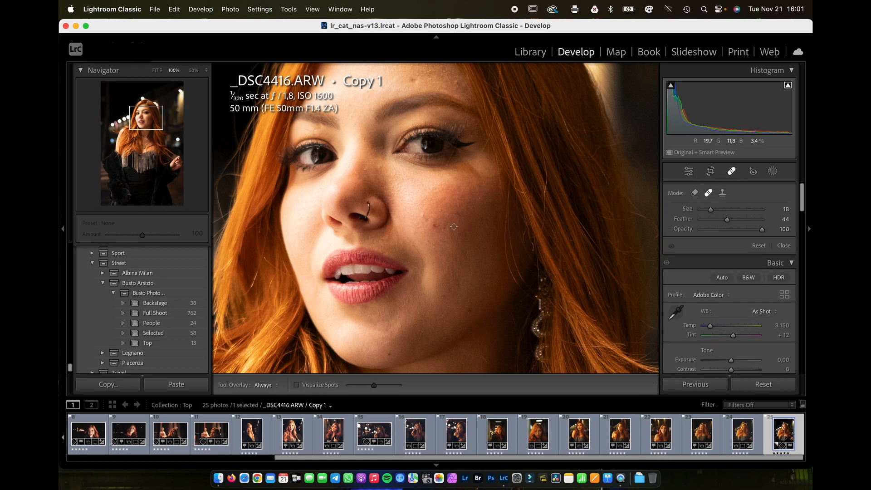
click(424, 216)
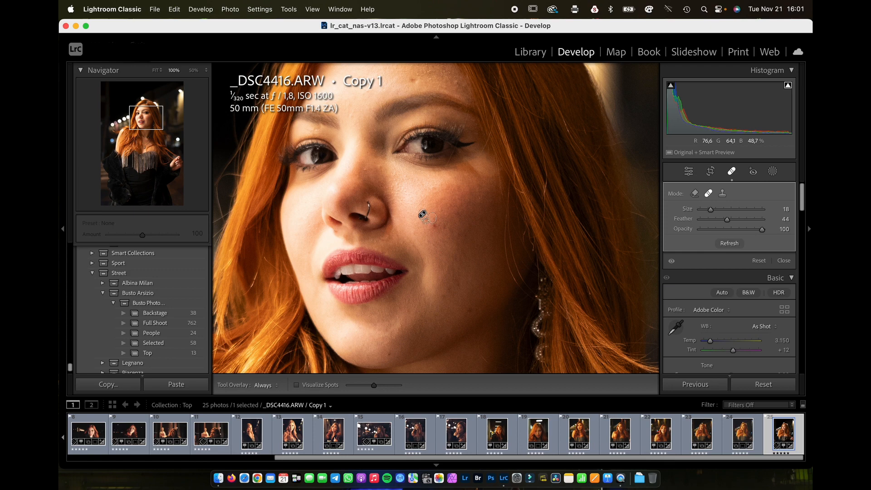
click(428, 220)
click(432, 226)
click(441, 209)
click(445, 228)
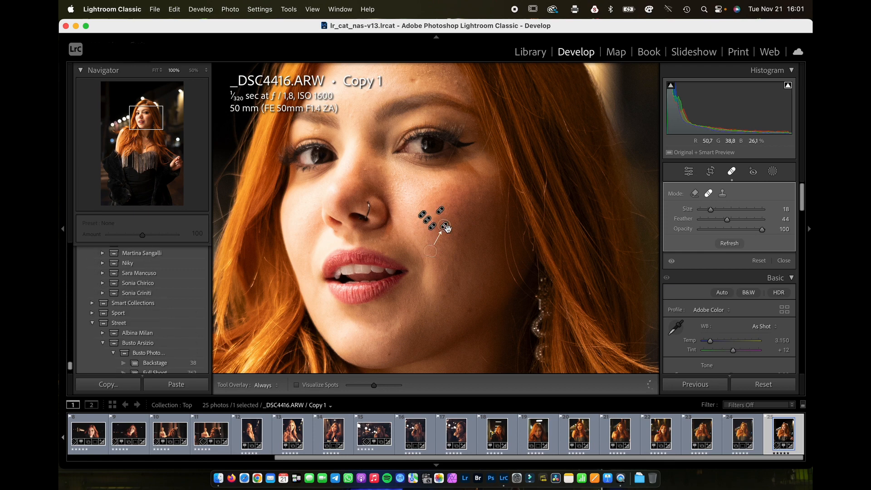
Heal the marks on the lower cheek and smile line, and the spots on the chin and jaw
drag(443, 297, 460, 282)
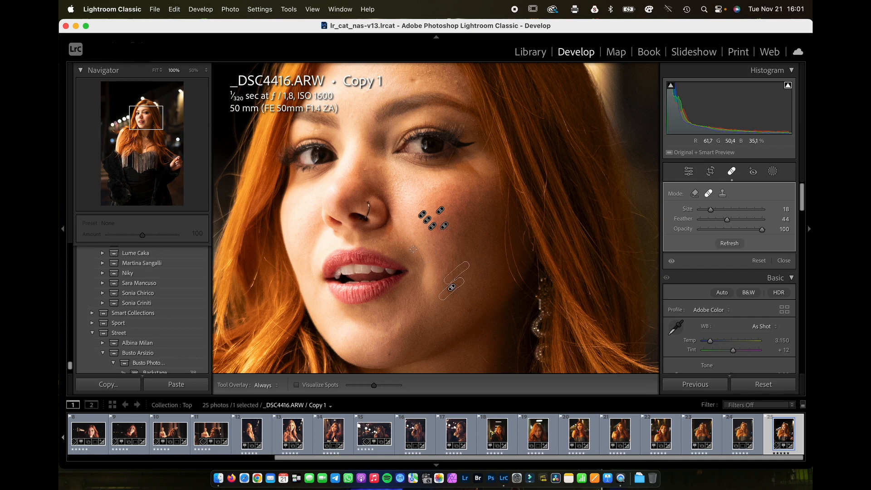
mouse_move(404, 236)
mouse_down()
mouse_move(422, 282)
mouse_move(433, 256)
mouse_up()
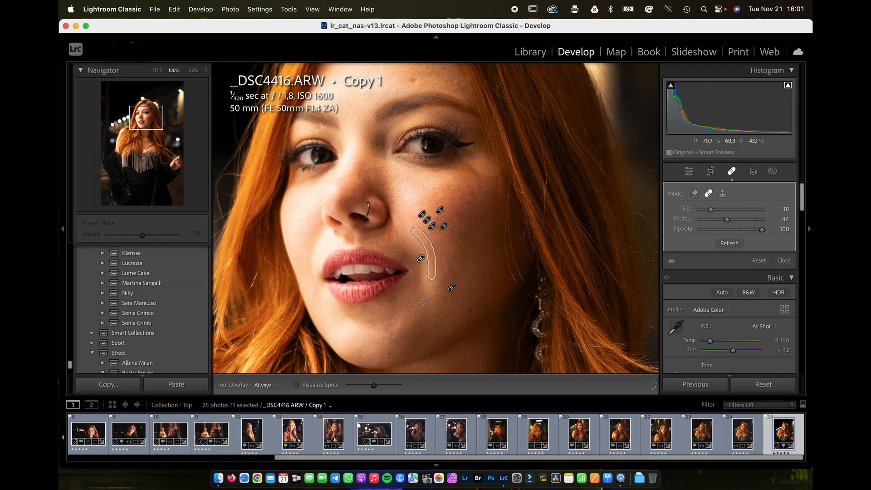
click(389, 324)
click(402, 326)
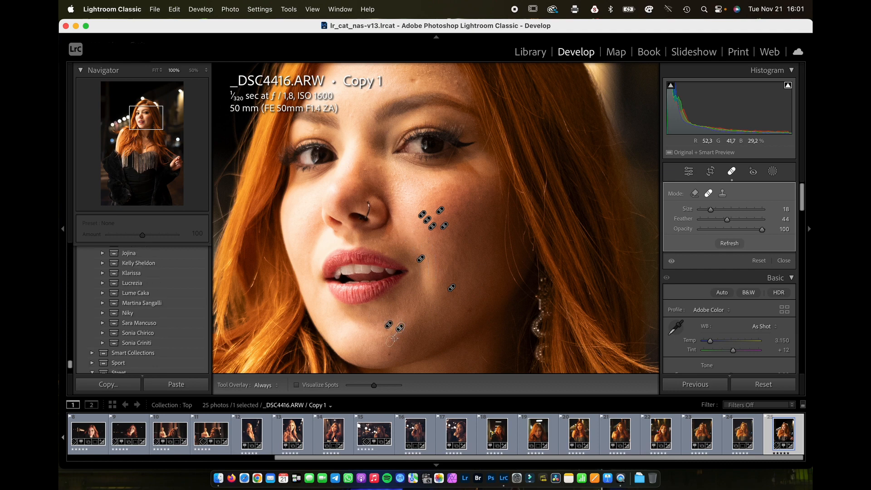
click(390, 337)
click(389, 353)
click(471, 308)
Heal two spots on the nose bridge and three blemishes on the shaded side of the forehead
click(365, 170)
click(378, 167)
click(154, 110)
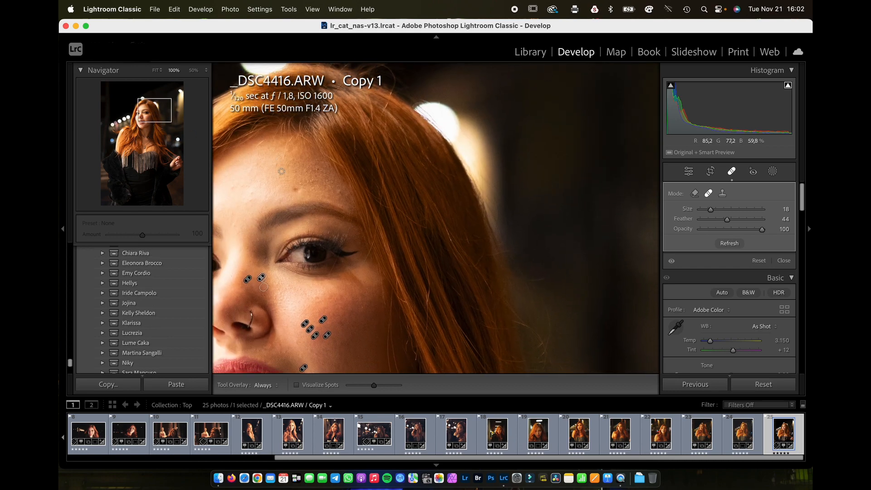
click(296, 187)
click(340, 191)
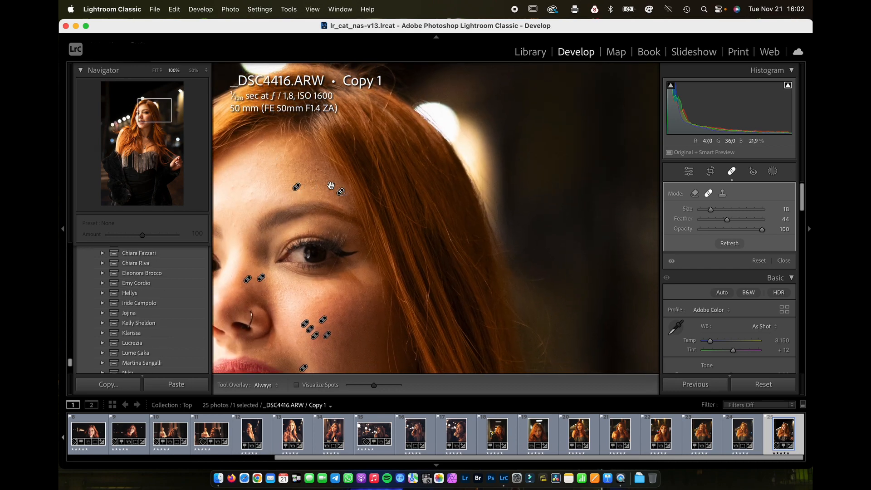
click(317, 173)
Heal the remaining blemishes across the middle and brighter side of the forehead, down to just above the eyebrow
click(147, 113)
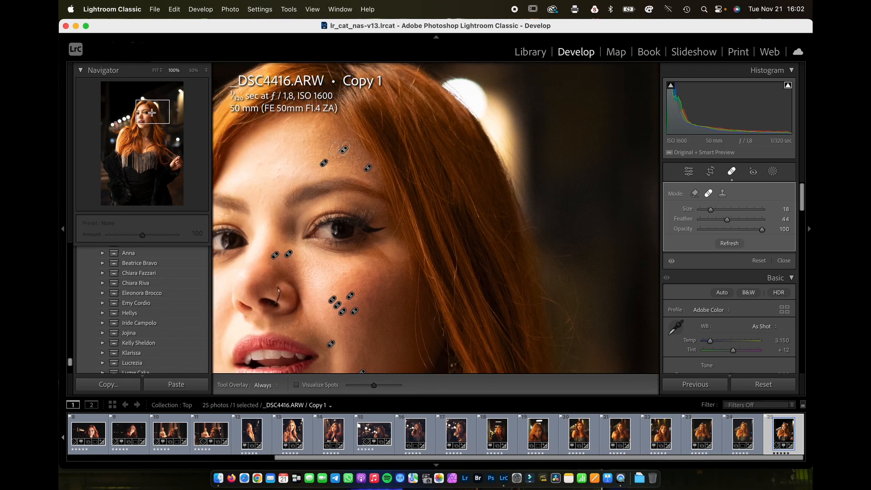
click(324, 141)
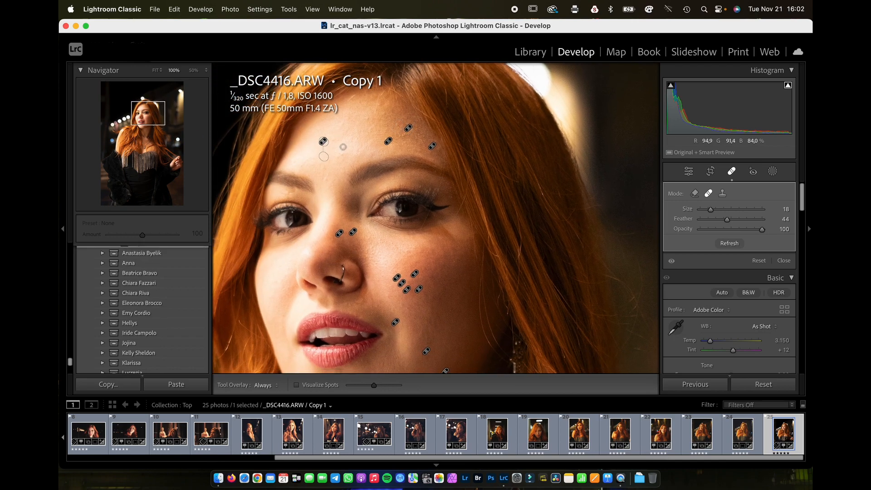
click(343, 151)
click(326, 177)
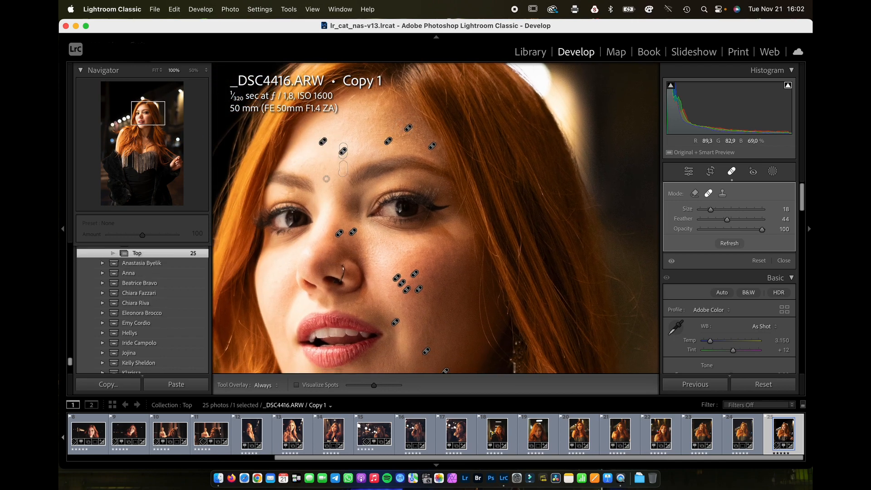
click(374, 154)
click(368, 118)
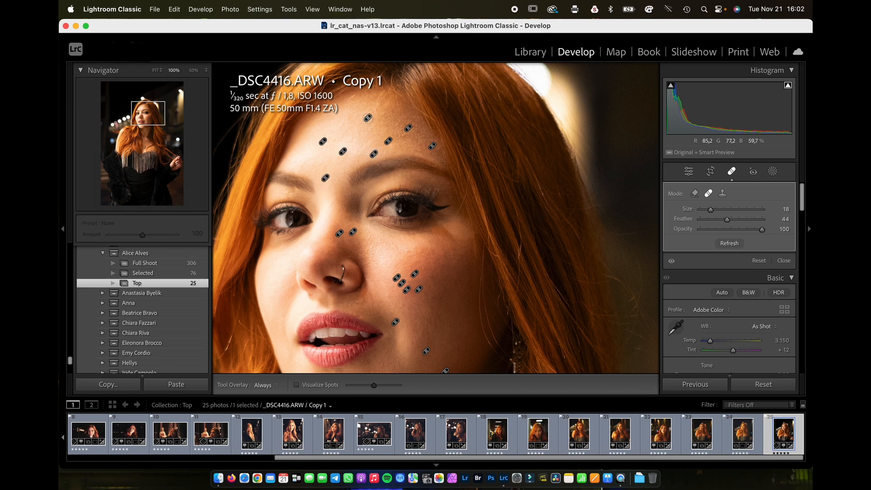
click(306, 162)
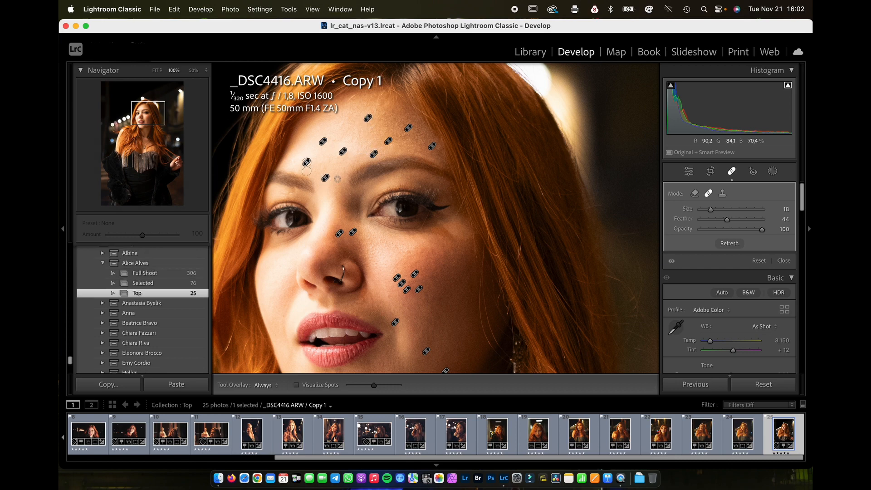
Heal the spots on the skin above the upper lip and one mark high on the nose bridge
click(348, 302)
click(360, 302)
click(375, 306)
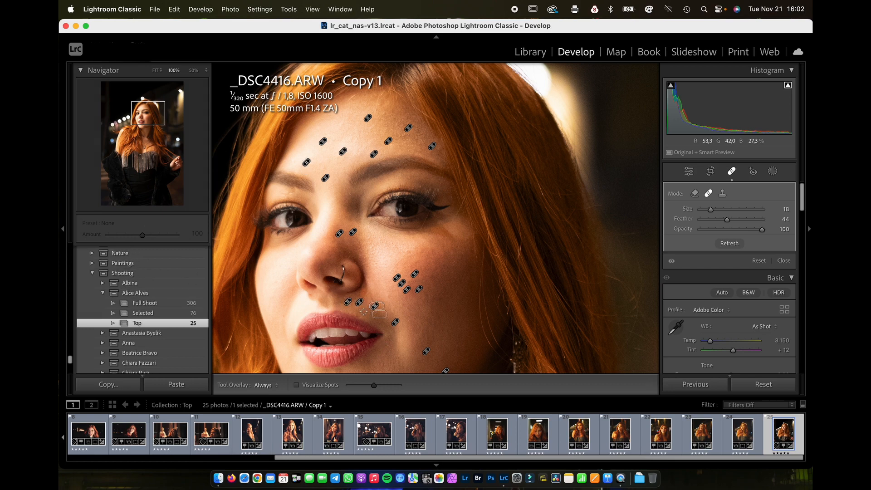
click(359, 314)
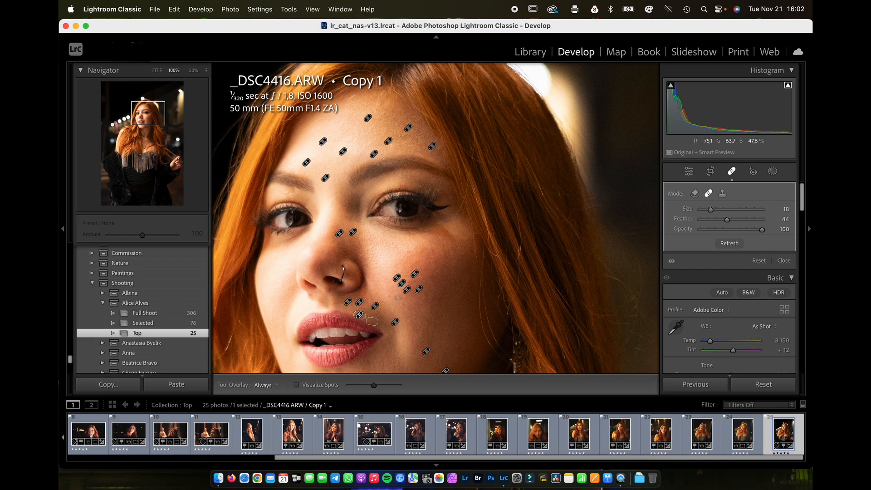
click(341, 217)
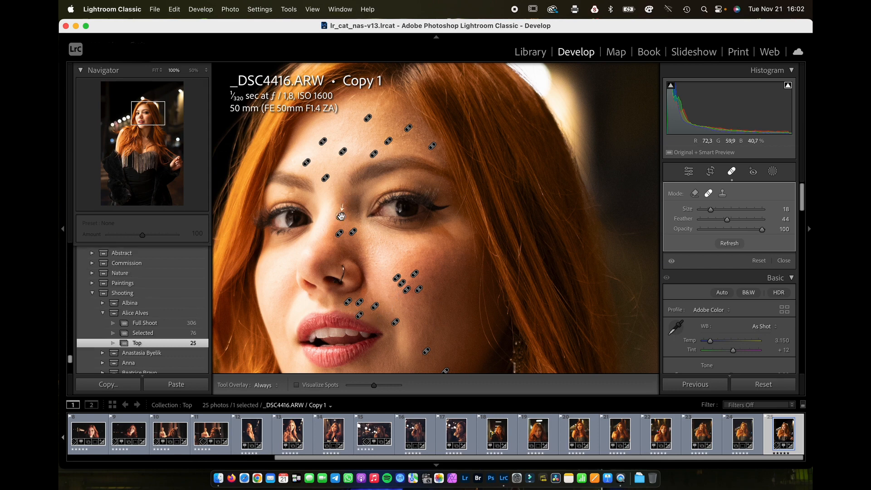
Heal two spots on the upper forehead near the hairline and the mark below the lower lip
click(384, 114)
click(380, 104)
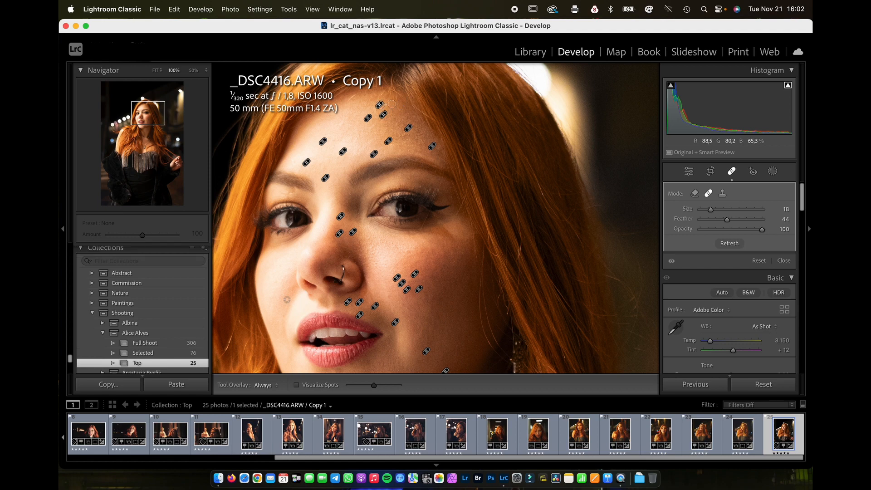
drag(147, 115, 144, 126)
click(438, 217)
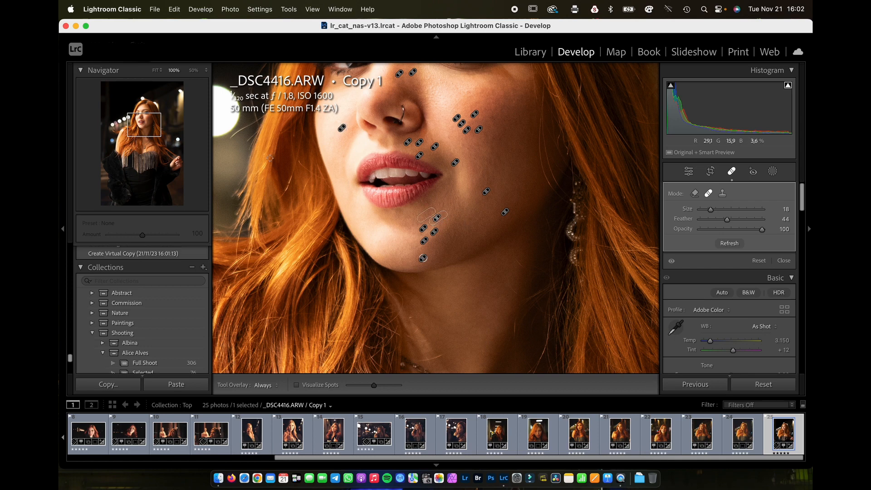
Heal the marks on the upper chest inside the necklace chain
drag(143, 124, 148, 146)
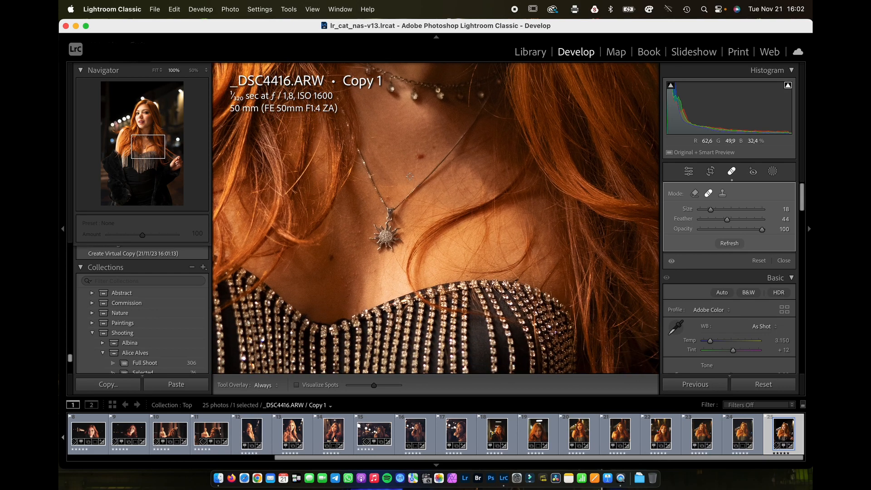
click(435, 147)
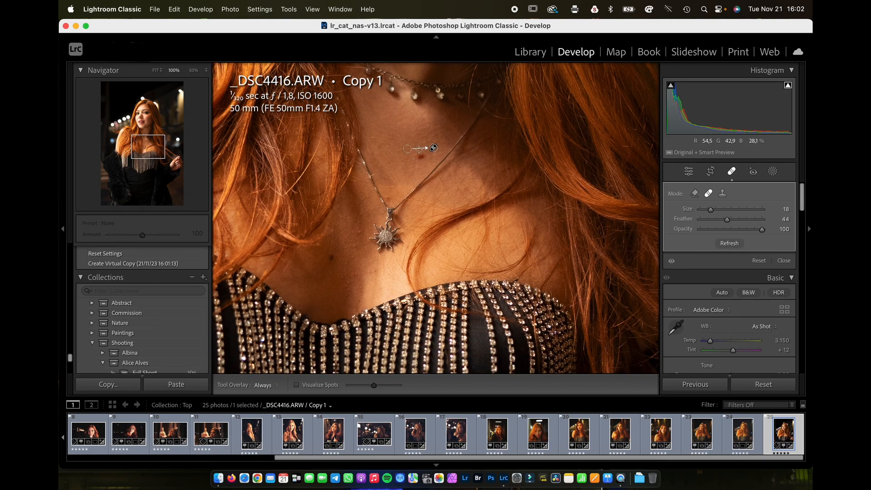
drag(421, 144, 414, 181)
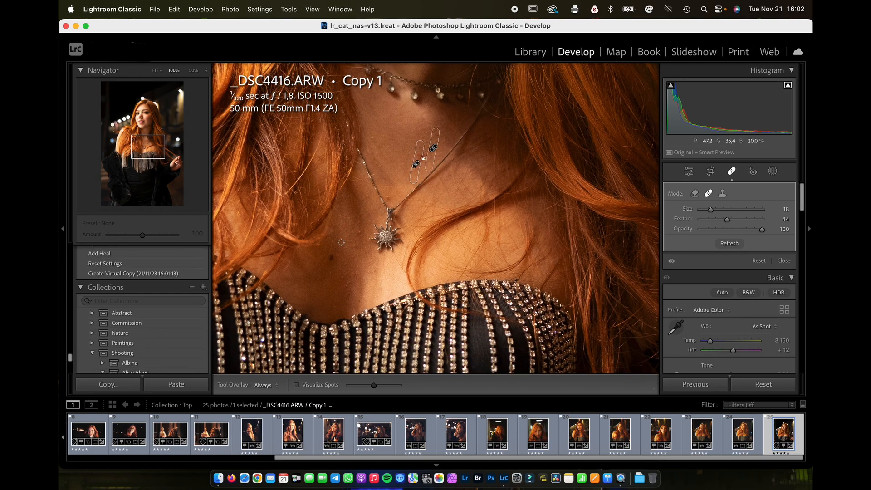
Heal the blemishes on the chest beside the sun pendant and just above the beaded neckline
click(359, 232)
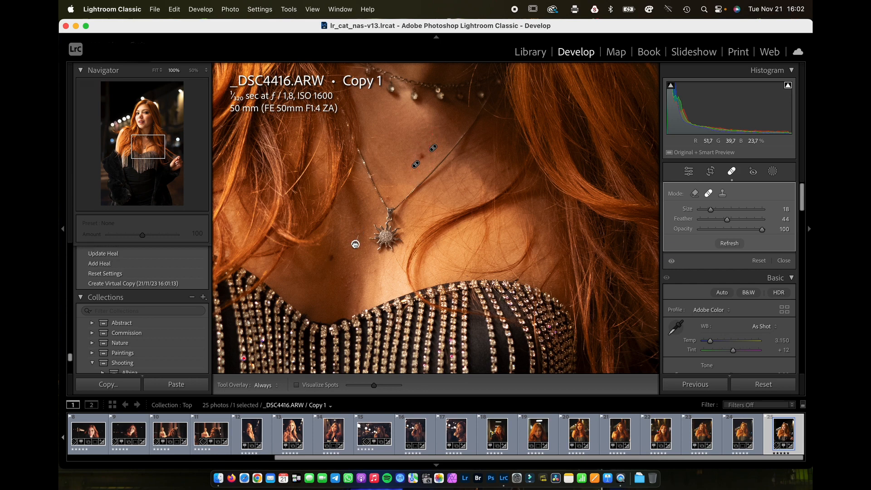
click(356, 245)
drag(355, 246, 352, 231)
click(343, 287)
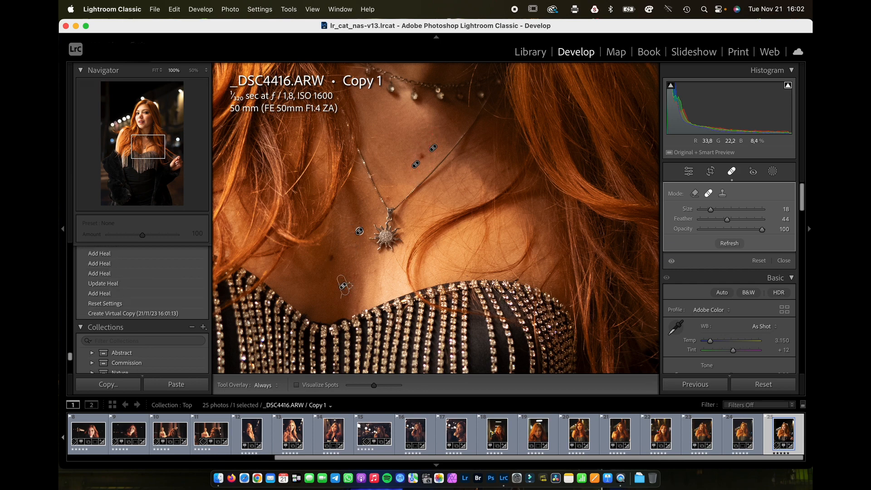
click(351, 281)
click(371, 270)
Heal the stray hairs against the dark background above the head
mouse_move(150, 148)
mouse_down()
mouse_move(138, 109)
mouse_move(153, 109)
mouse_move(151, 100)
mouse_up()
mouse_move(432, 130)
mouse_down()
mouse_move(386, 207)
mouse_move(380, 200)
mouse_move(401, 148)
mouse_up()
mouse_move(434, 203)
mouse_down()
mouse_move(427, 206)
mouse_move(426, 192)
mouse_move(436, 212)
mouse_up()
Heal the flyaway hairs against the blurred background above the shoulder
drag(151, 101, 133, 126)
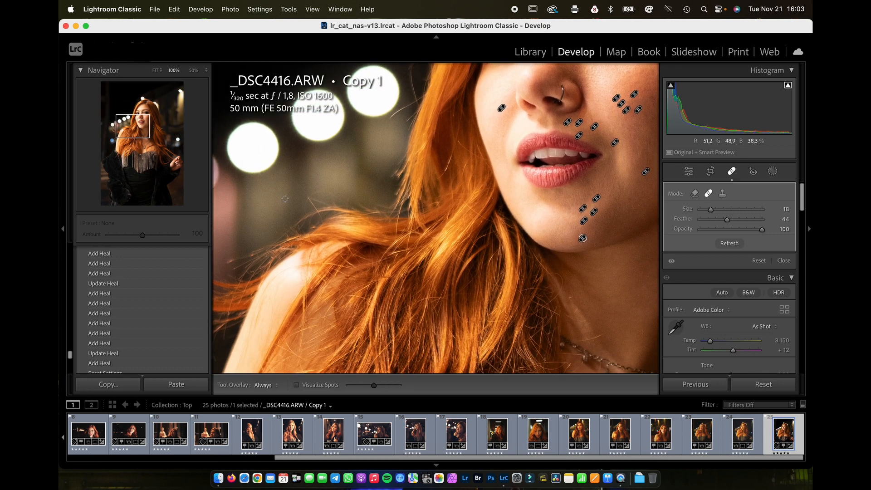
mouse_move(304, 210)
mouse_down()
mouse_move(312, 195)
mouse_move(343, 199)
mouse_up()
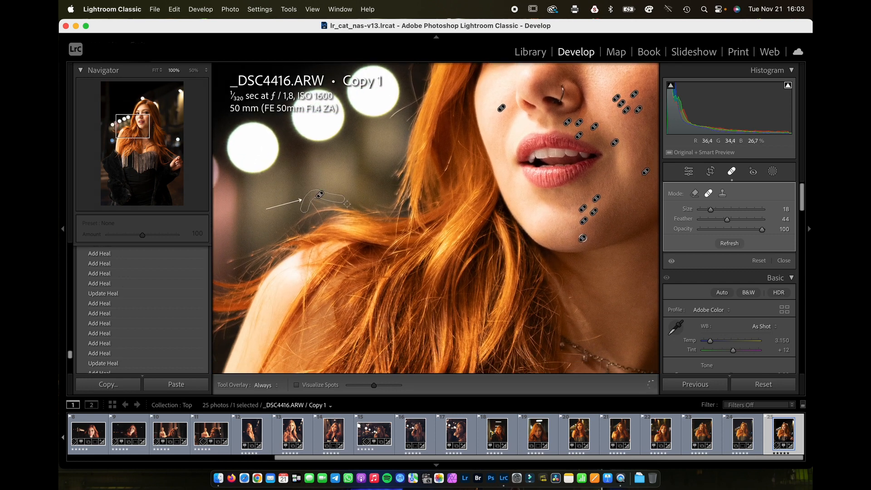
mouse_move(260, 213)
mouse_down()
mouse_move(326, 185)
mouse_move(316, 187)
mouse_up()
drag(136, 126, 152, 103)
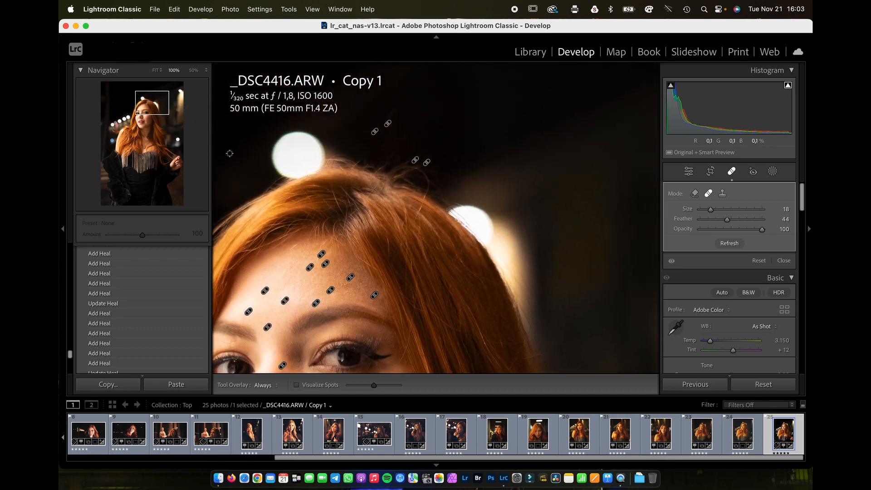
Straighten the whole photo to an angle of −0.41 and crop it in slightly at the original aspect ratio
click(156, 70)
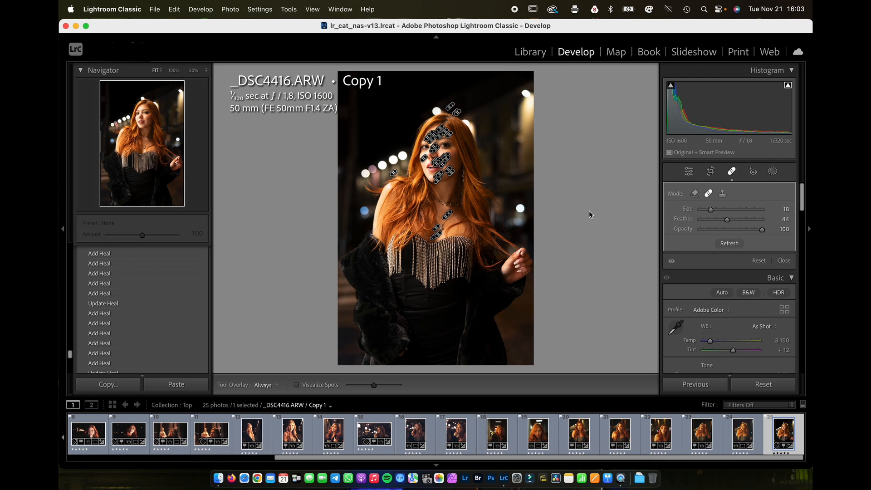
click(711, 172)
drag(593, 235, 589, 241)
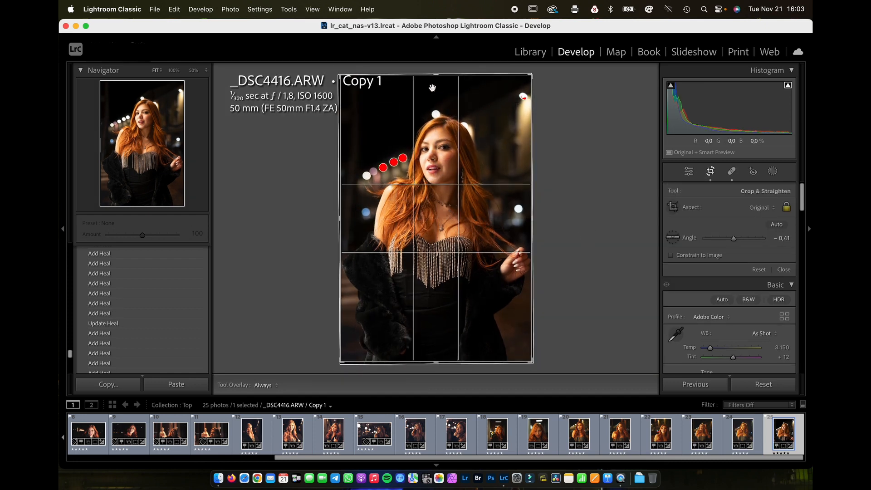
drag(436, 77, 436, 80)
drag(344, 78, 348, 80)
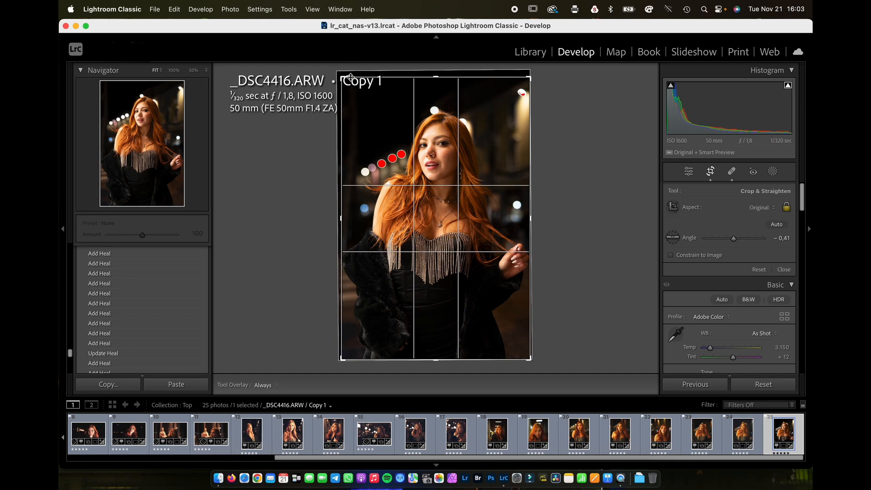
key(Return)
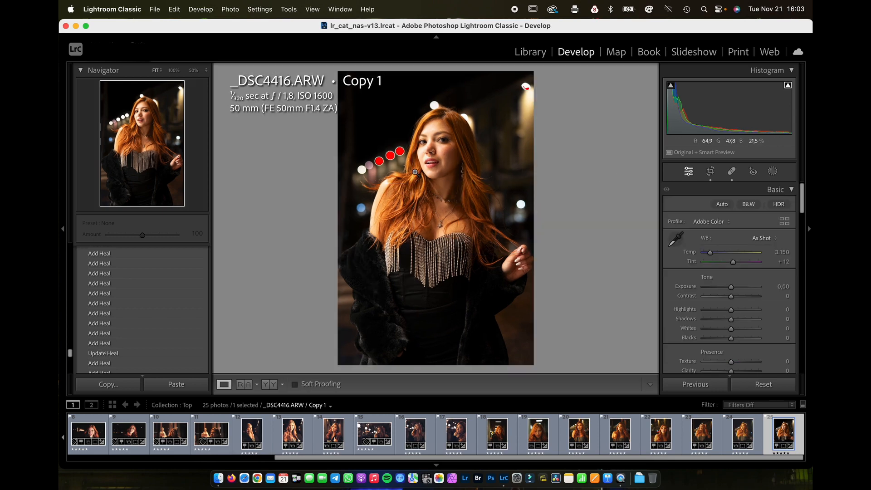
Heal the remaining small marks on the cheek between the existing heal spots and the smile line
click(169, 120)
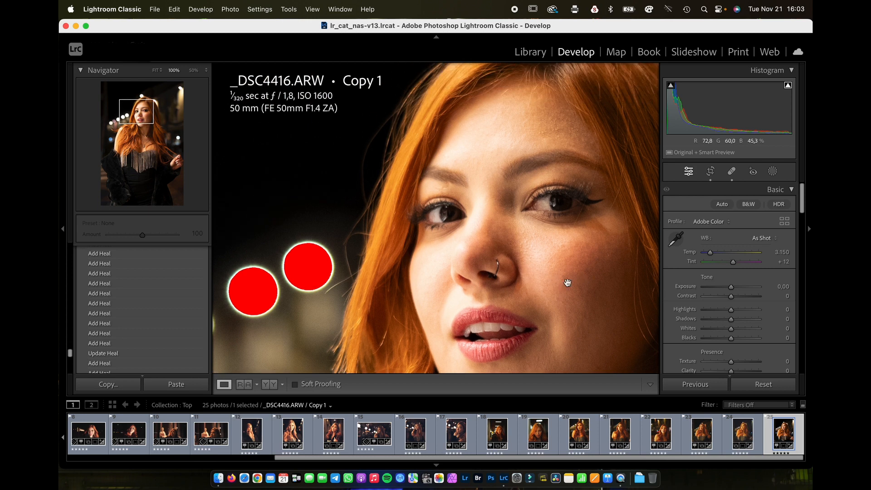
click(731, 171)
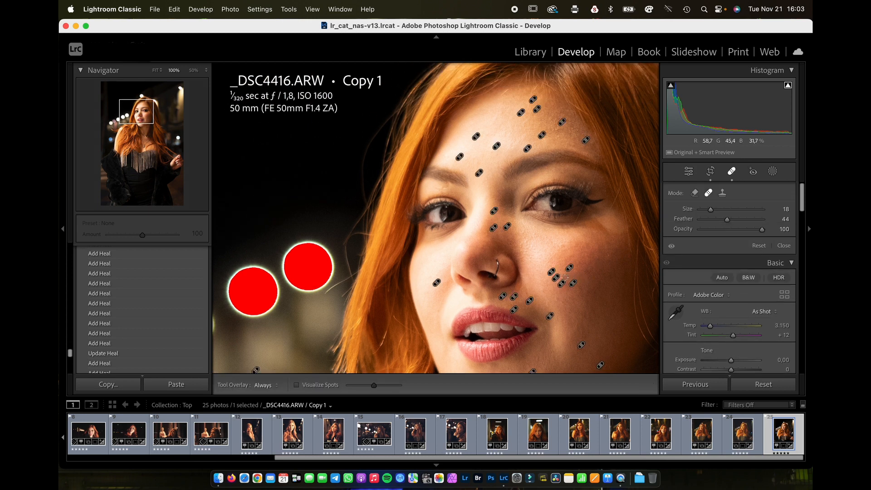
click(562, 284)
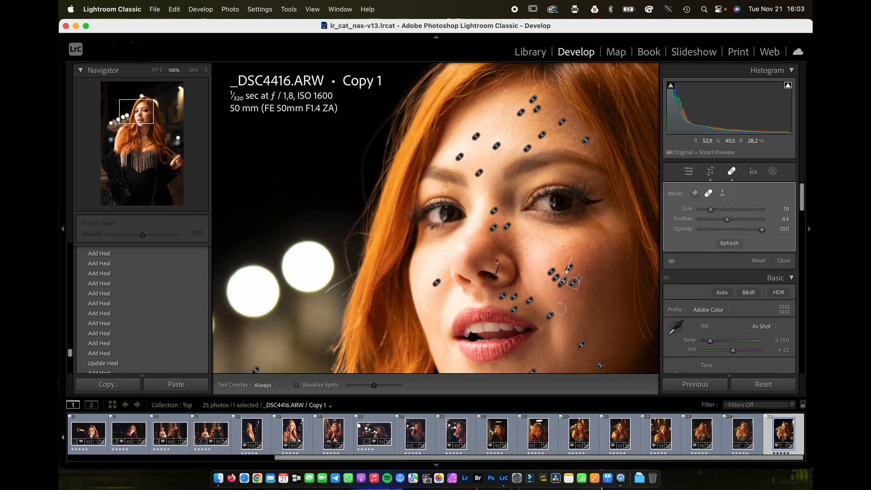
drag(578, 277, 549, 308)
click(569, 299)
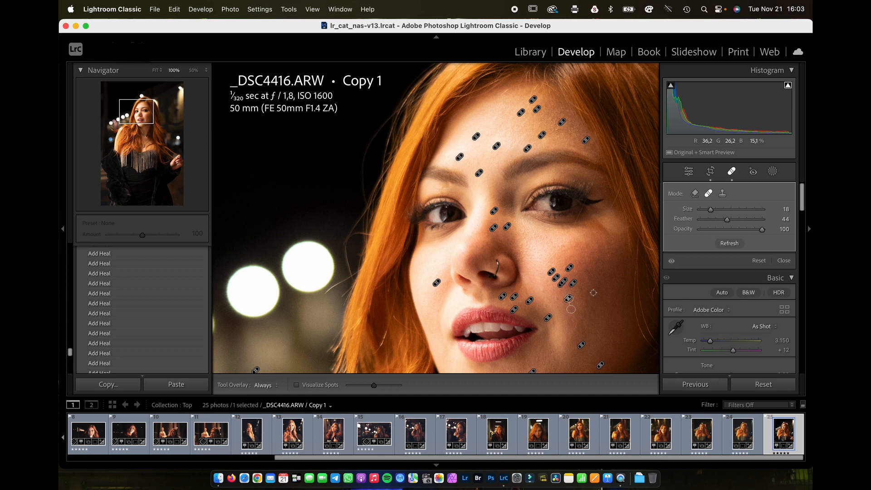
Heal the mark on the outer cheek and check the retouched face without the heal overlays
click(586, 302)
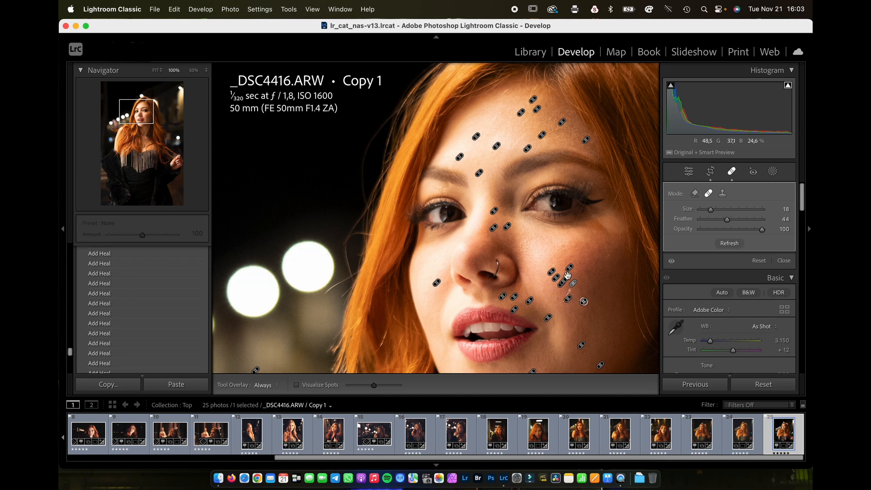
click(158, 74)
click(734, 172)
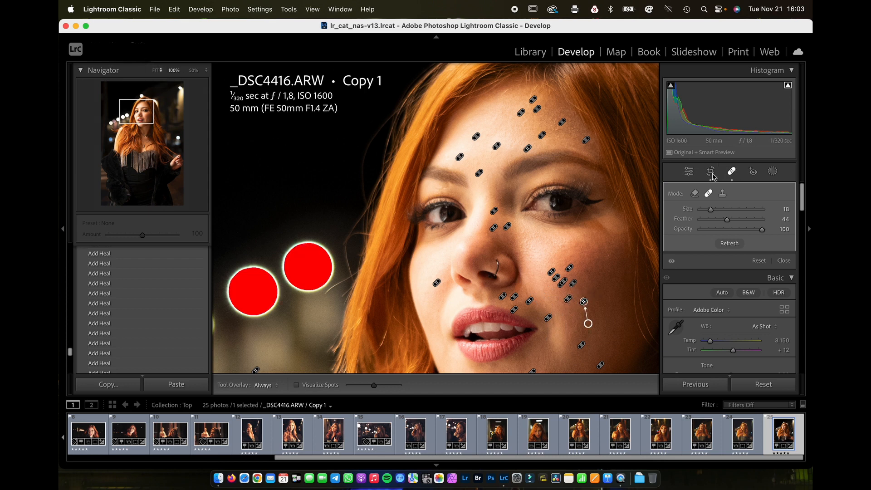
click(734, 172)
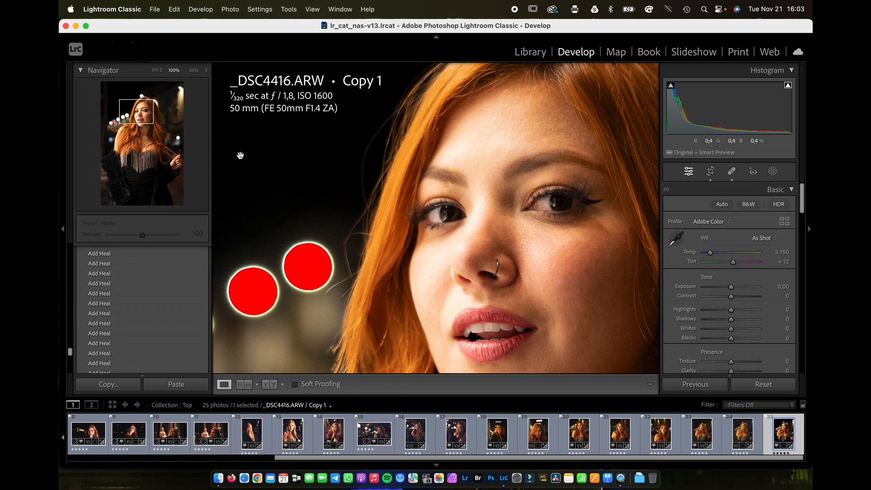
drag(135, 114, 146, 115)
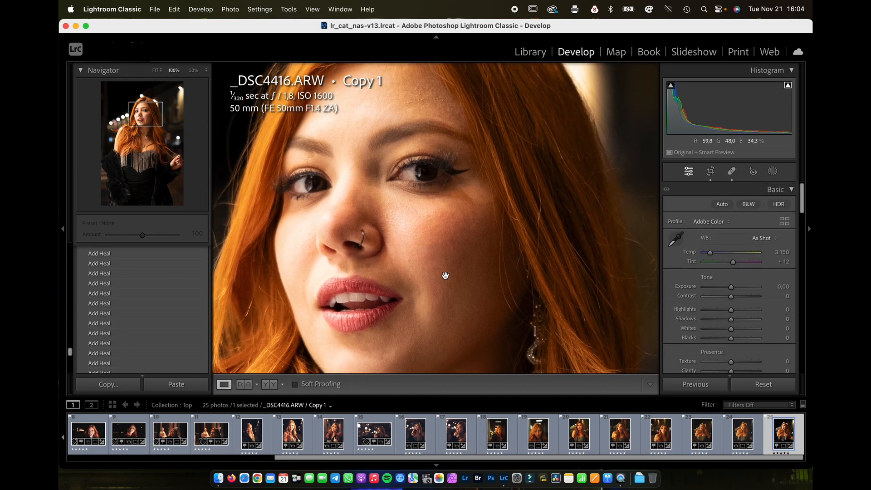
Heal the small marks beside the mouth and along the chin and lower cheek
click(732, 171)
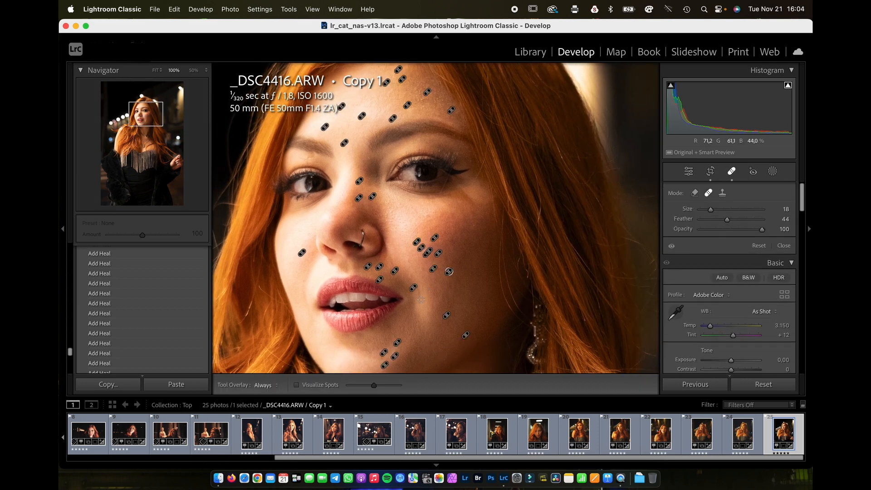
click(420, 292)
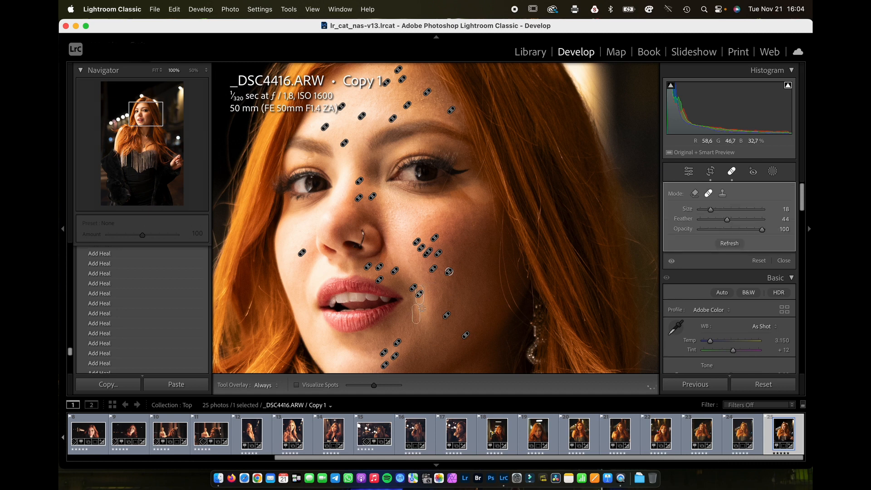
click(403, 329)
click(382, 326)
click(427, 333)
Heal the marks under the eye and beside the nose, and finish healing with the whole photo in view
click(405, 205)
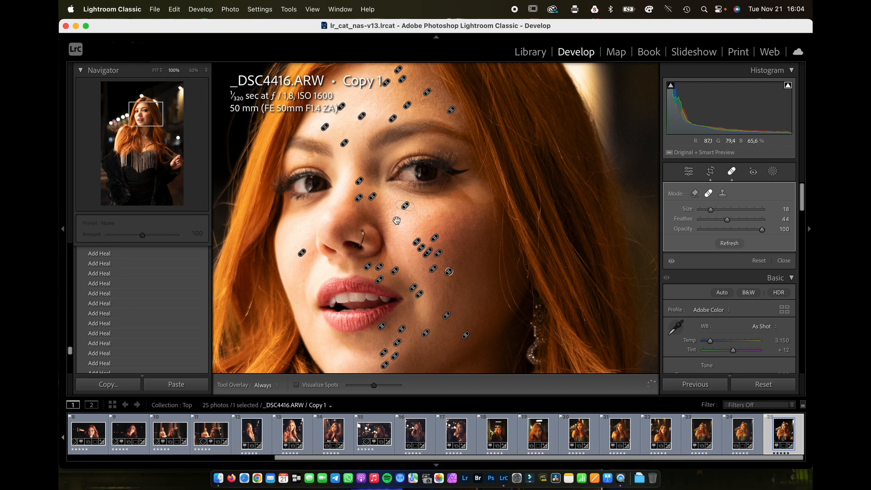
click(386, 218)
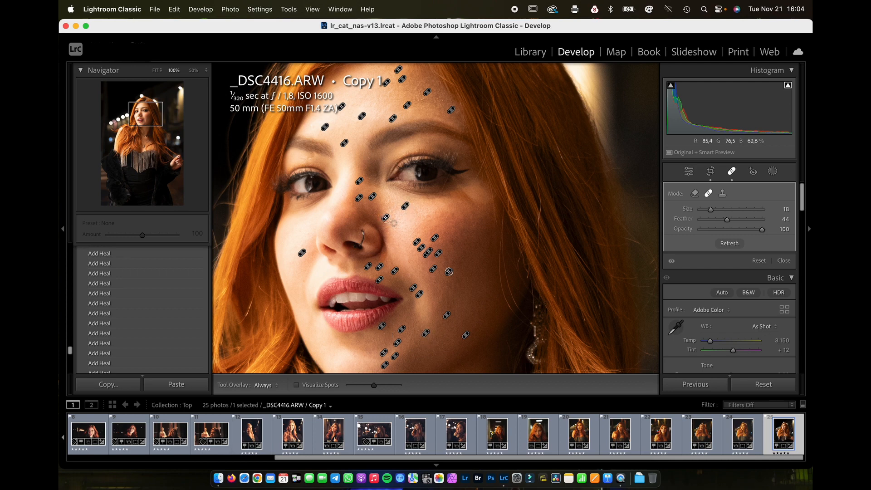
click(153, 71)
click(733, 171)
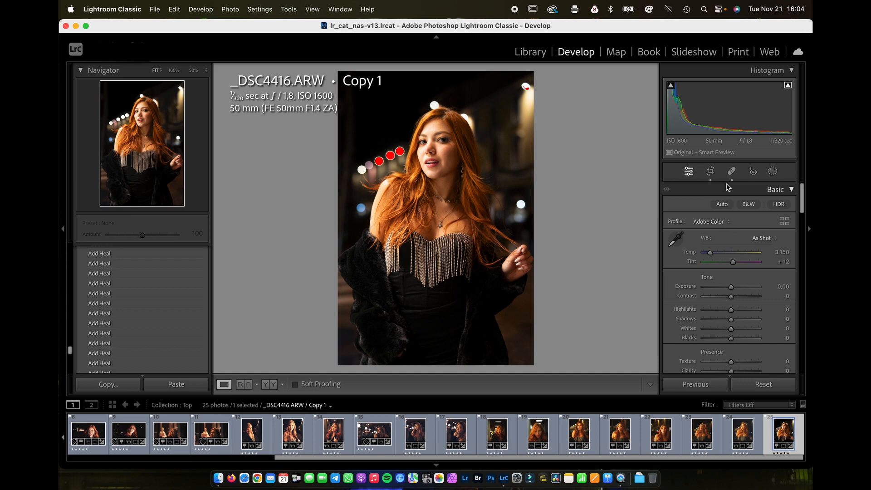
Apply the Camera VV profile to the photo from the full profile collection
click(728, 222)
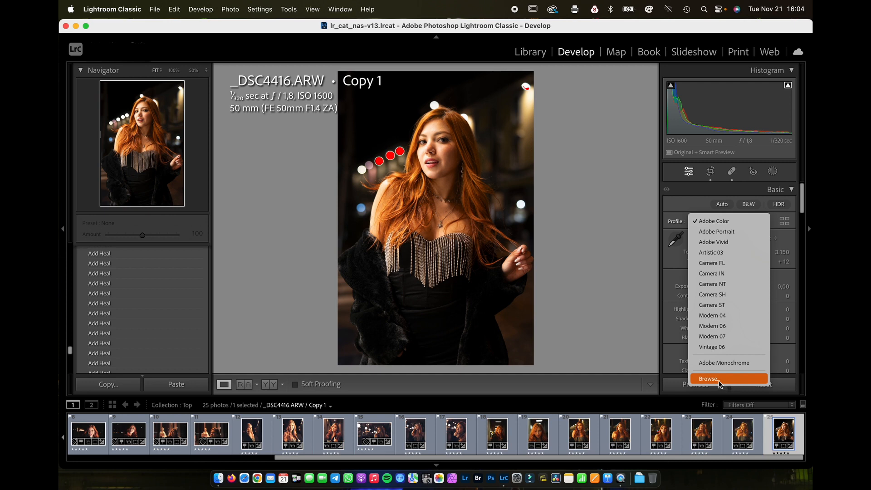
click(719, 381)
drag(803, 244, 802, 301)
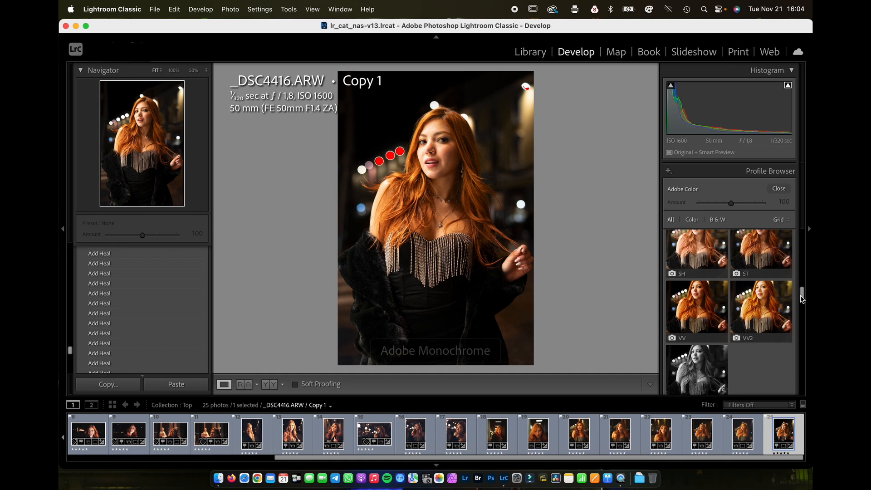
click(704, 325)
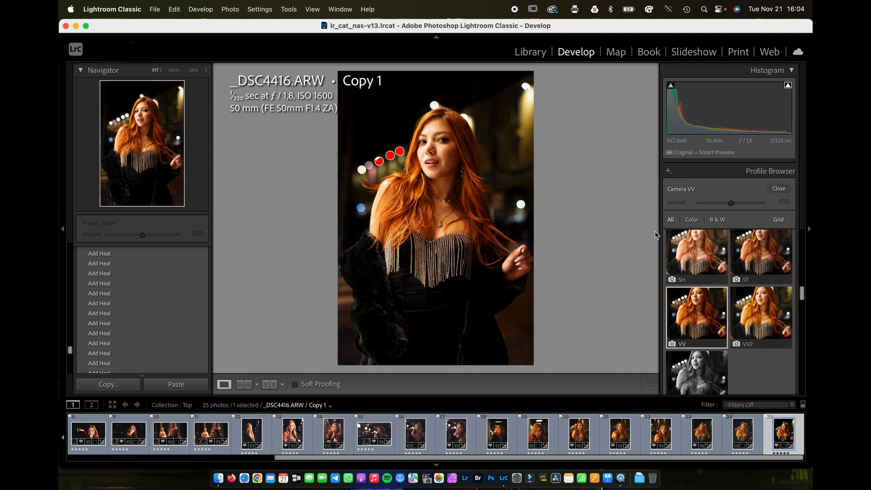
click(782, 189)
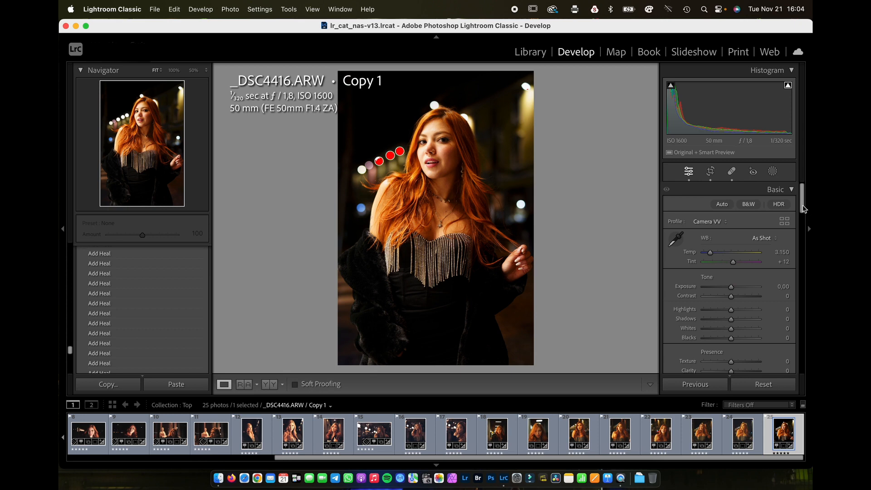
Set the white balance temperature to 3,200 and the tint to +8
mouse_move(802, 205)
mouse_down()
mouse_move(777, 358)
mouse_move(808, 221)
mouse_move(803, 203)
mouse_up()
click(771, 252)
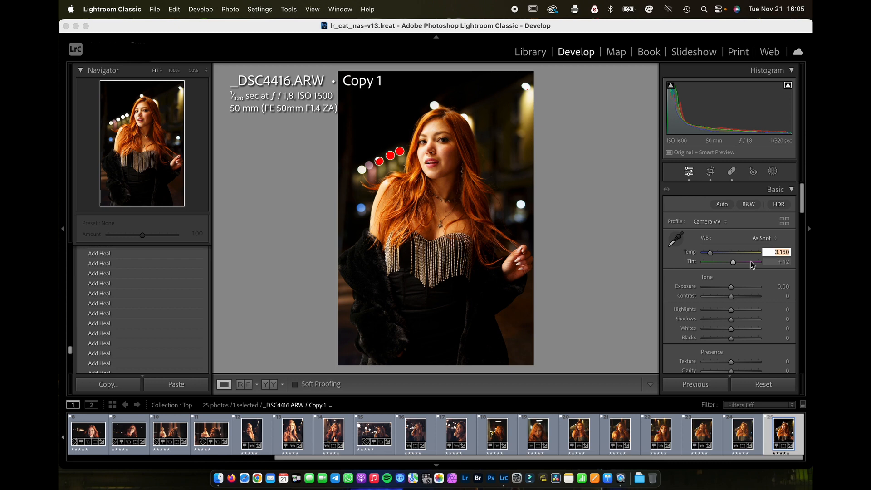
text(3)
key(Return)
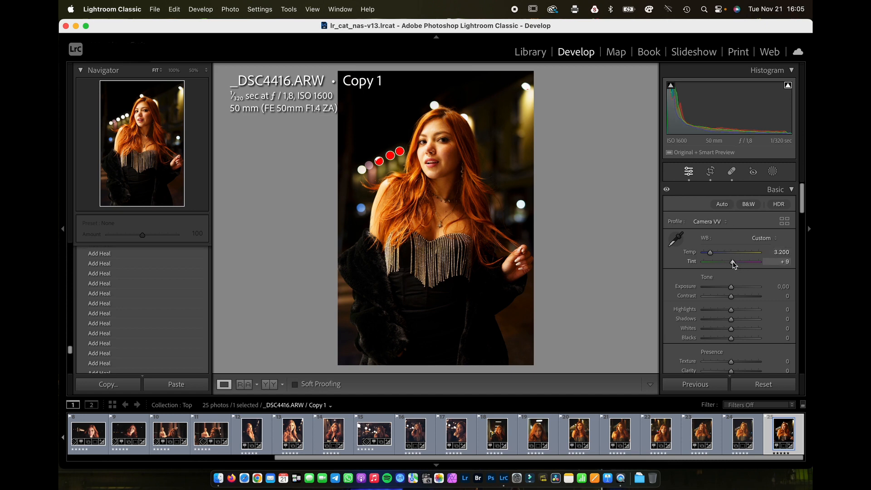
key(Down)
Set the contrast to −24 and the shadows to +10
drag(732, 296, 726, 296)
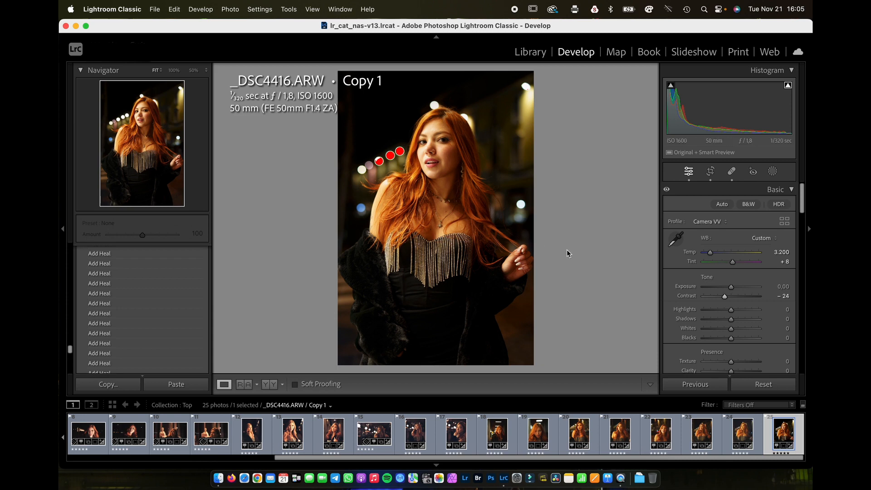
scroll(700, 264, down, 3)
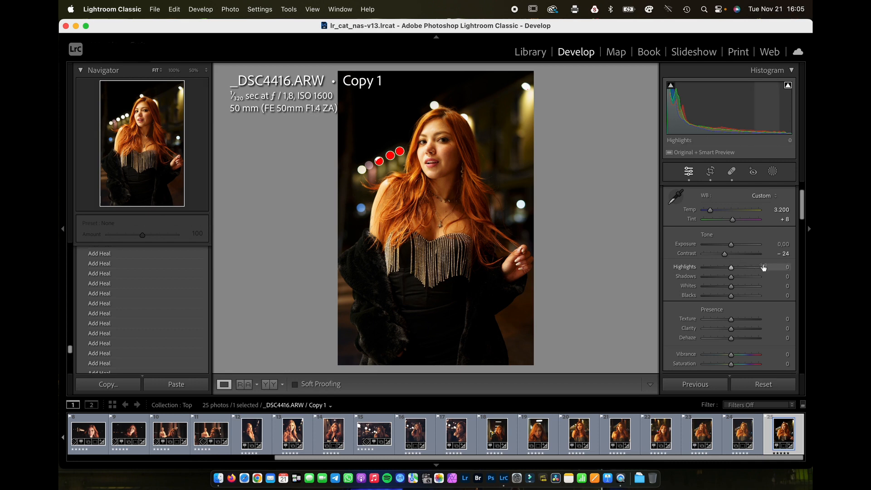
click(789, 279)
text(10)
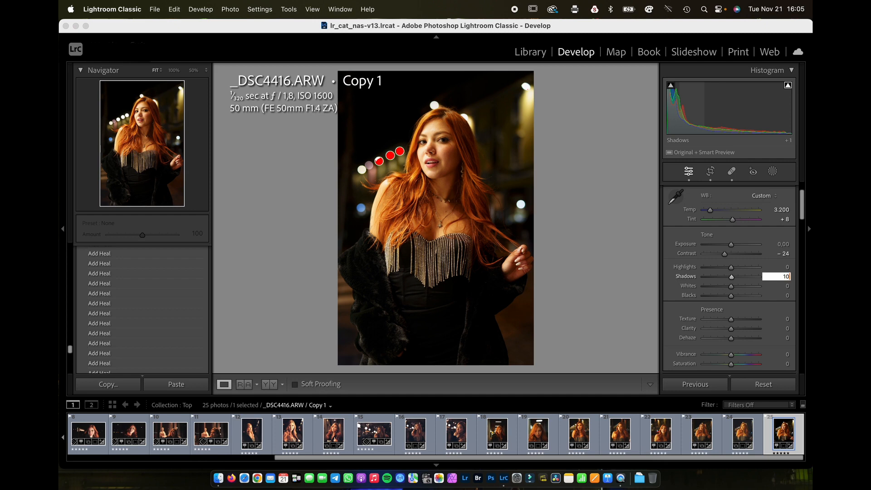
key(Return)
Set the highlights to −10 and the whites to +20
click(788, 268)
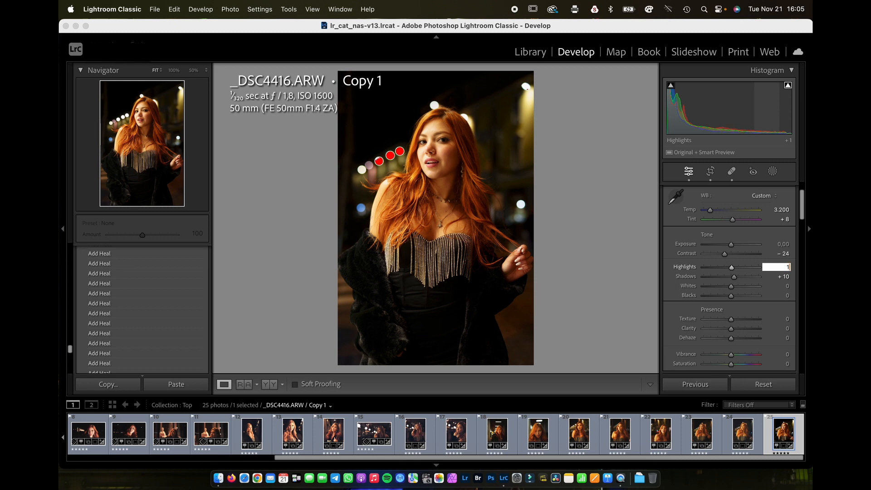
text(-10)
key(Return)
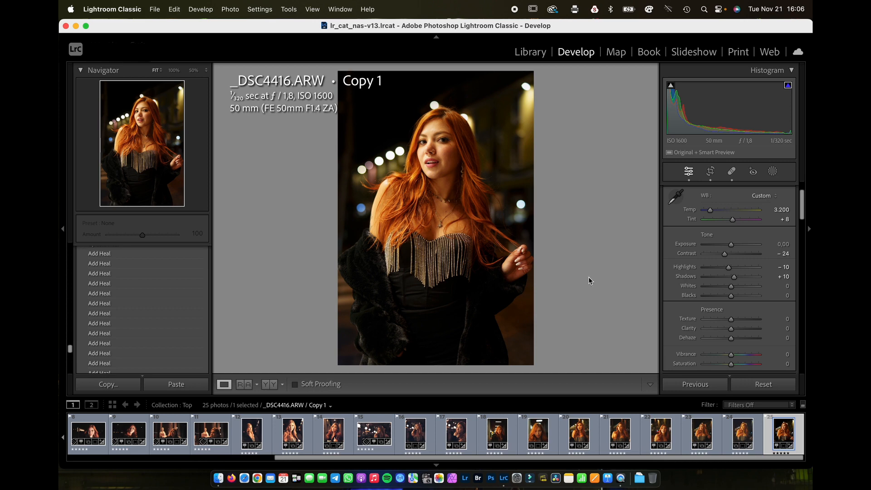
drag(732, 286, 738, 290)
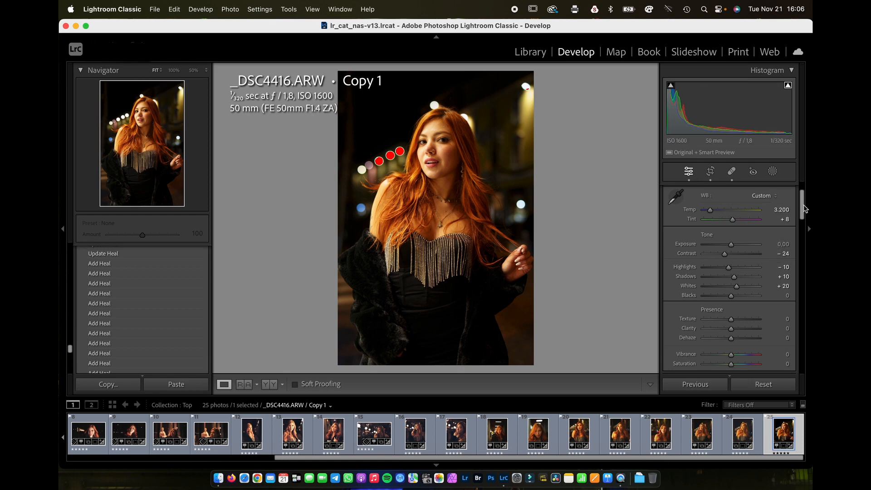
Reduce the photo's vibrance to −10
scroll(805, 208, down, 2)
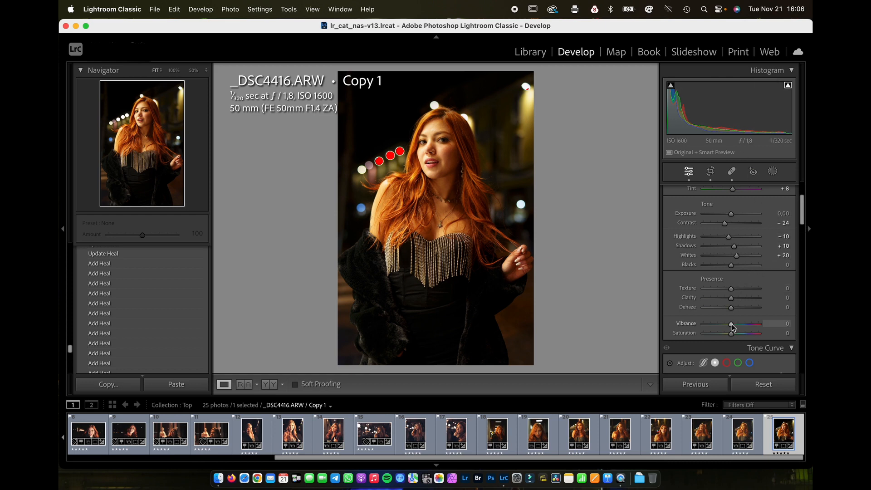
drag(731, 325, 730, 328)
drag(730, 328, 730, 328)
Raise the tone curve's black point to output 26 and place a shadow point at input 63, output 62
scroll(802, 220, down, 5)
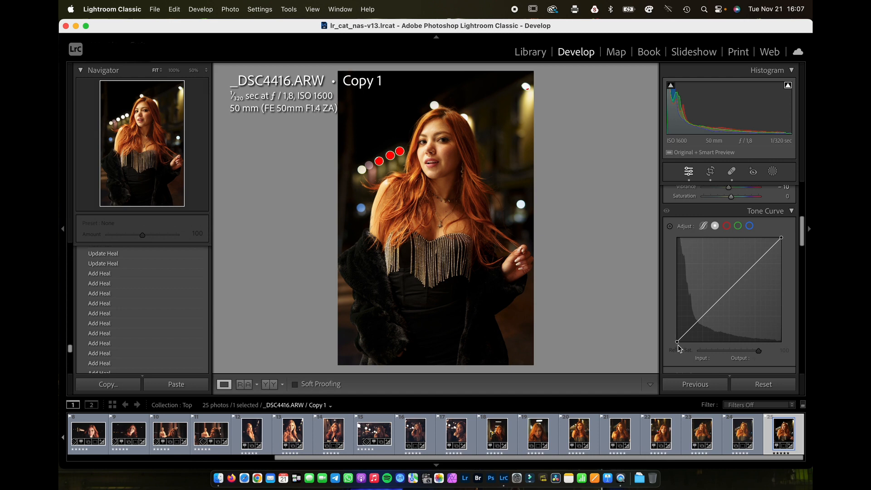
drag(677, 341, 676, 331)
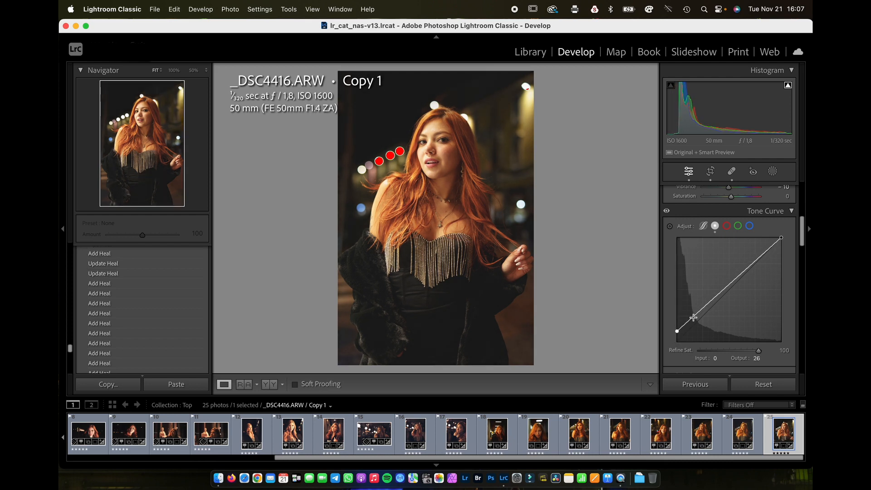
drag(699, 311, 703, 318)
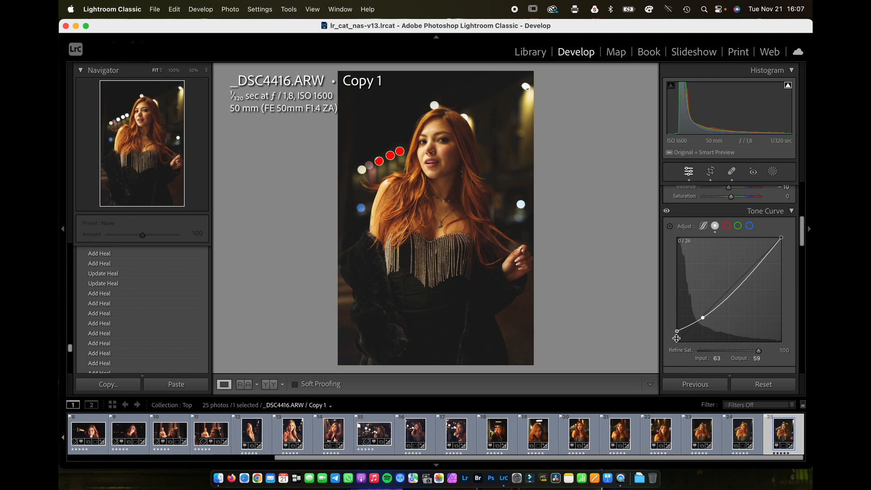
drag(704, 320, 705, 321)
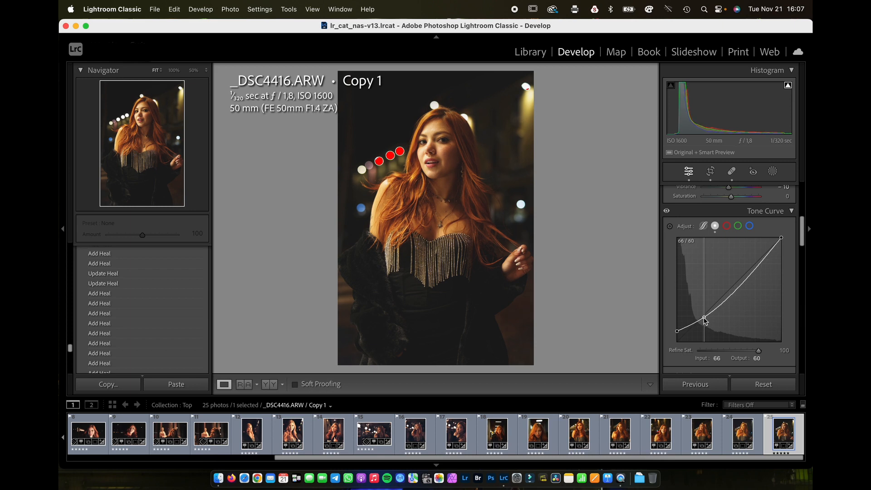
drag(705, 320, 705, 319)
drag(705, 318, 703, 316)
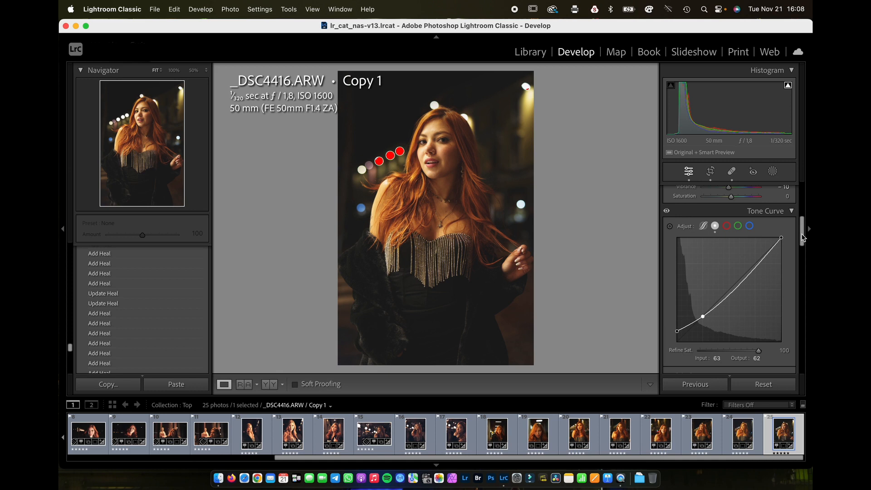
In the Color Mixer, set the red hue to +10 and shift the green hue towards yellow
scroll(802, 237, down, 10)
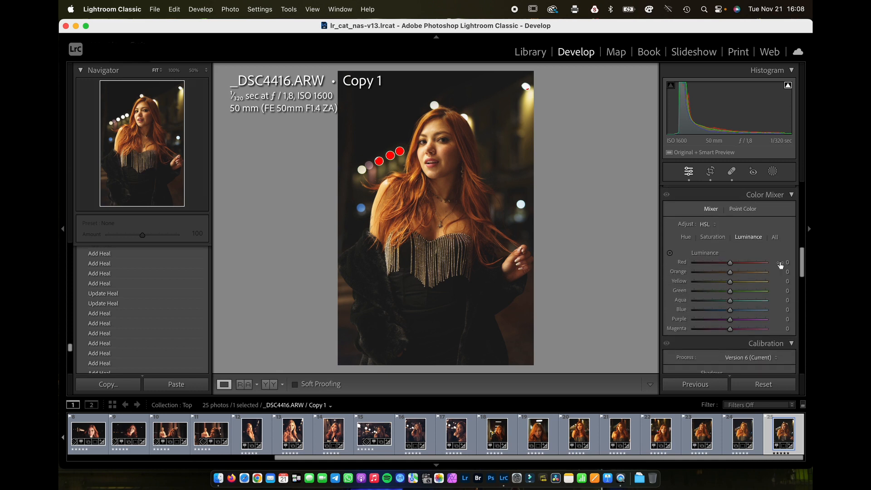
click(686, 237)
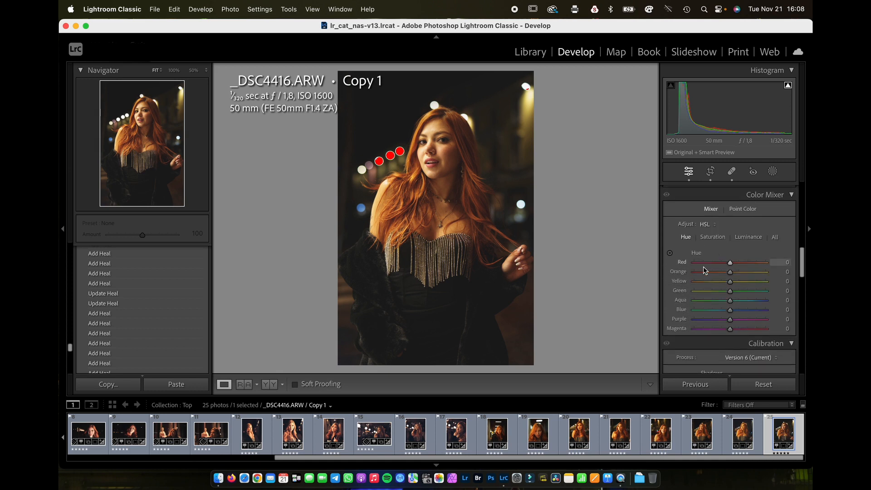
drag(731, 266, 731, 267)
drag(734, 267, 735, 267)
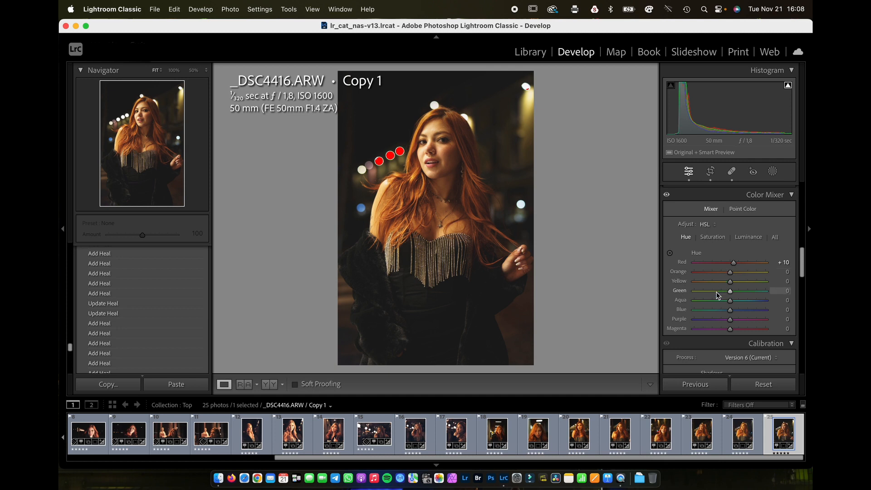
drag(730, 294, 716, 295)
In the Color Mixer, set the green saturation to −19 and the orange luminance to +5
click(714, 238)
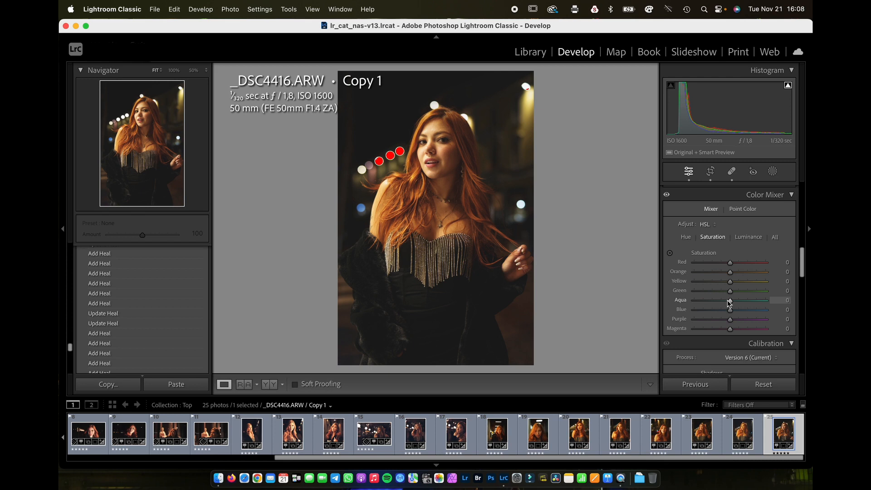
drag(730, 293, 724, 293)
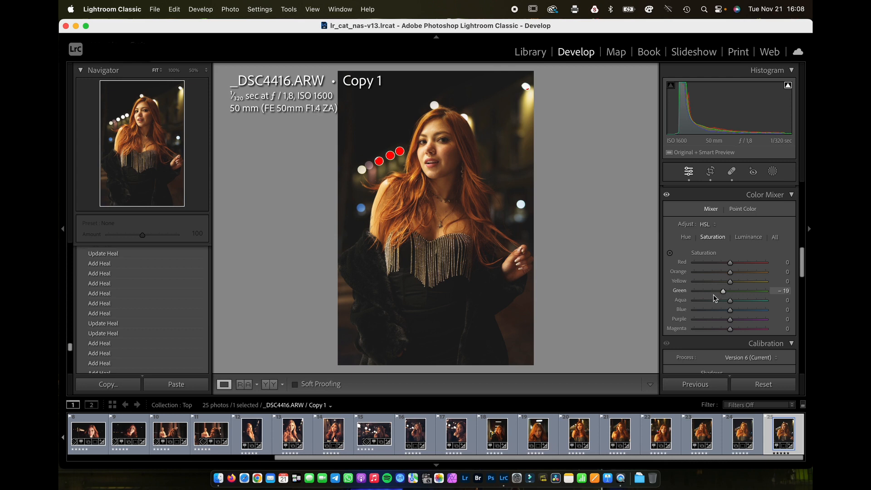
click(749, 237)
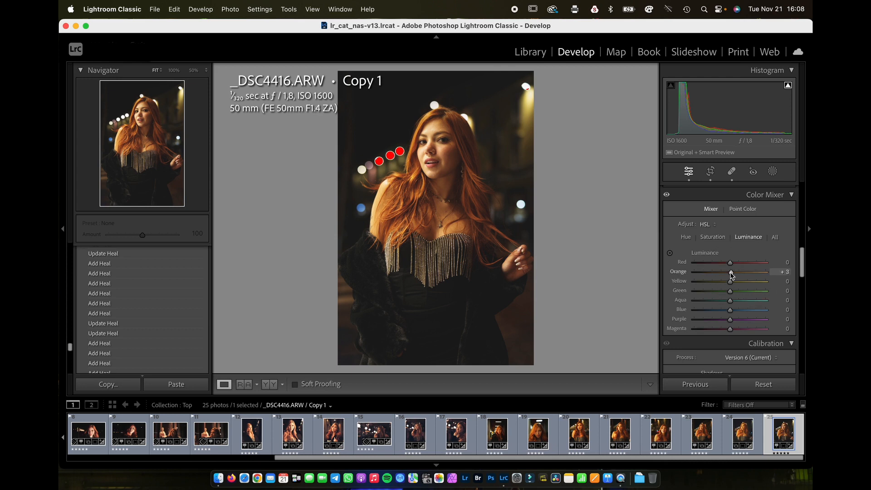
drag(731, 272, 732, 273)
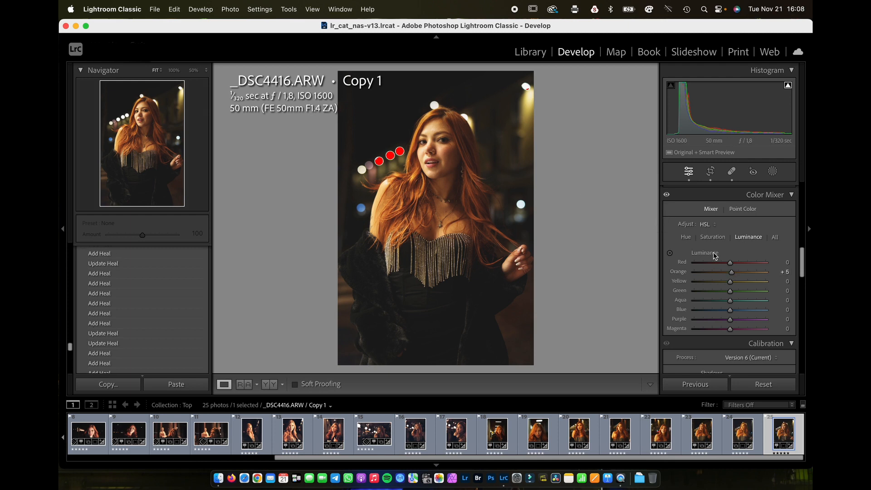
drag(803, 272, 803, 292)
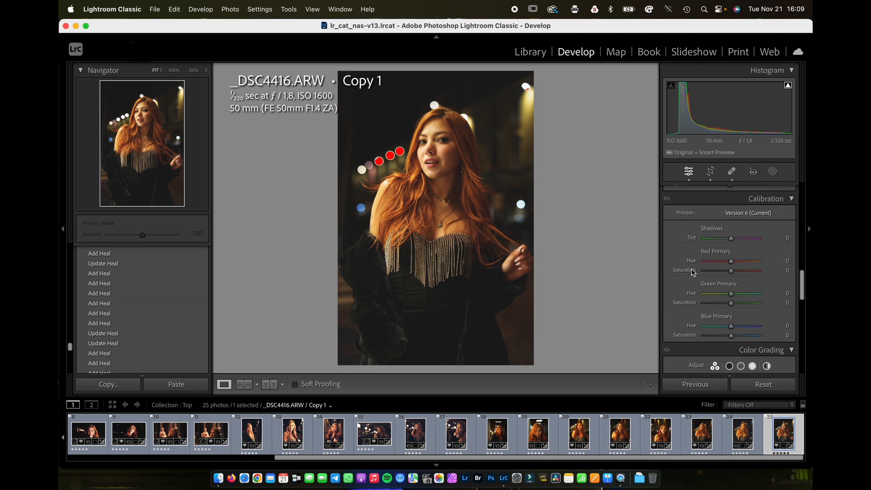
In Calibration, set the primary saturations to −5 for red, −3 for green and +40 for blue
drag(730, 272, 730, 271)
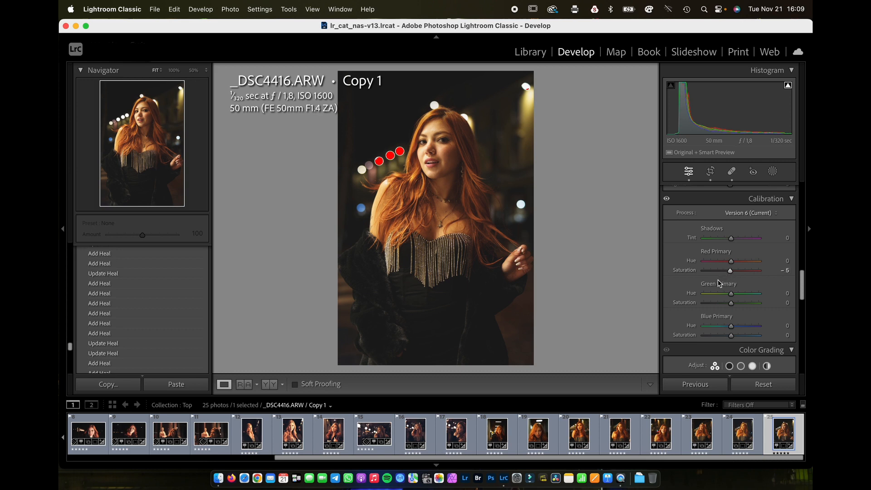
scroll(803, 294, down, 1)
mouse_move(802, 294)
mouse_down()
mouse_move(802, 322)
mouse_move(807, 287)
mouse_up()
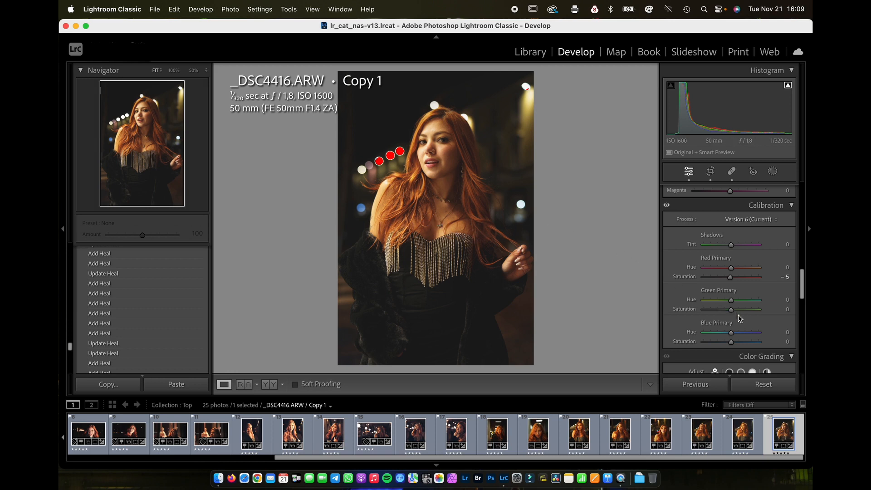
drag(731, 310, 732, 312)
drag(802, 293, 802, 293)
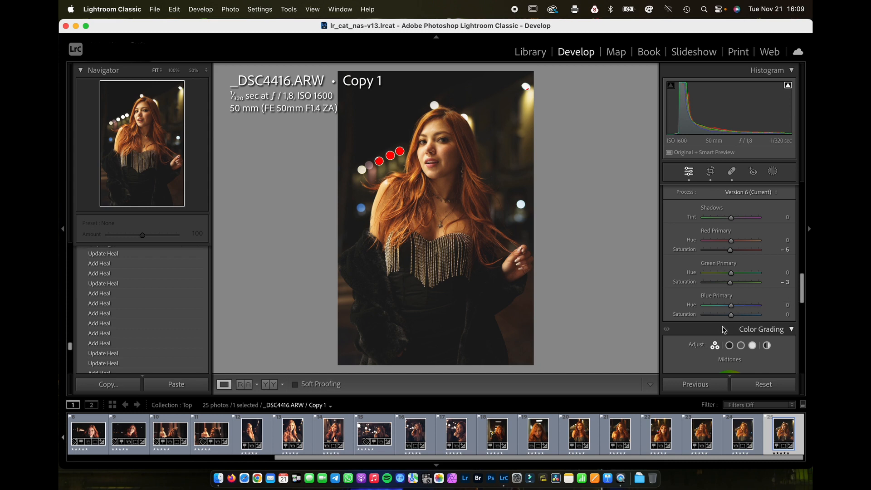
mouse_move(731, 314)
mouse_down()
mouse_move(755, 317)
mouse_move(745, 316)
mouse_up()
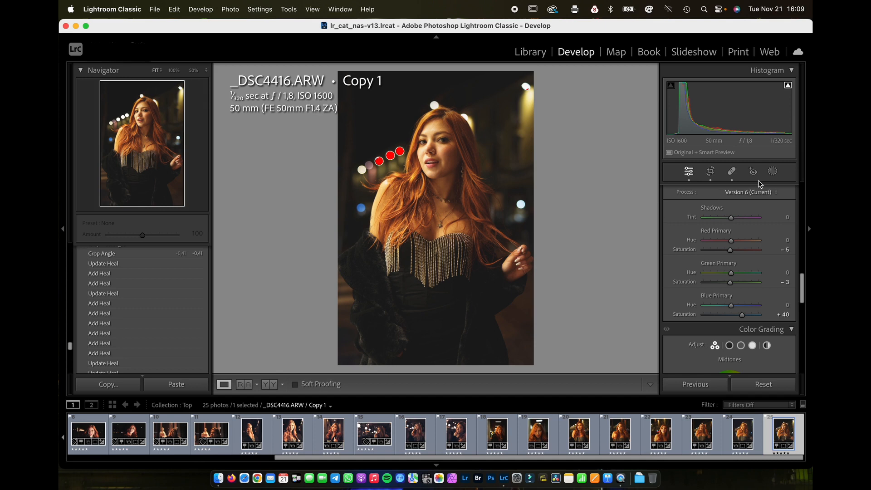
Create separate masks for Person 1's facial skin, body skin, iris and pupil, hair, and clothes
click(772, 171)
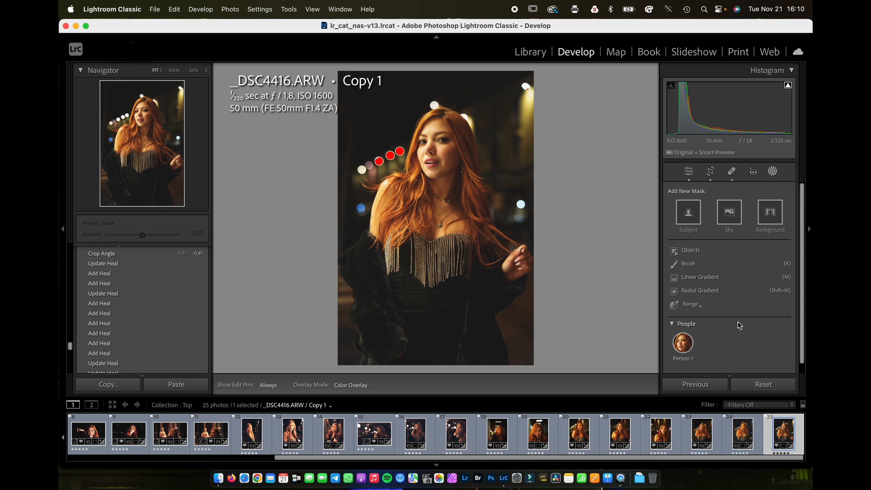
click(685, 343)
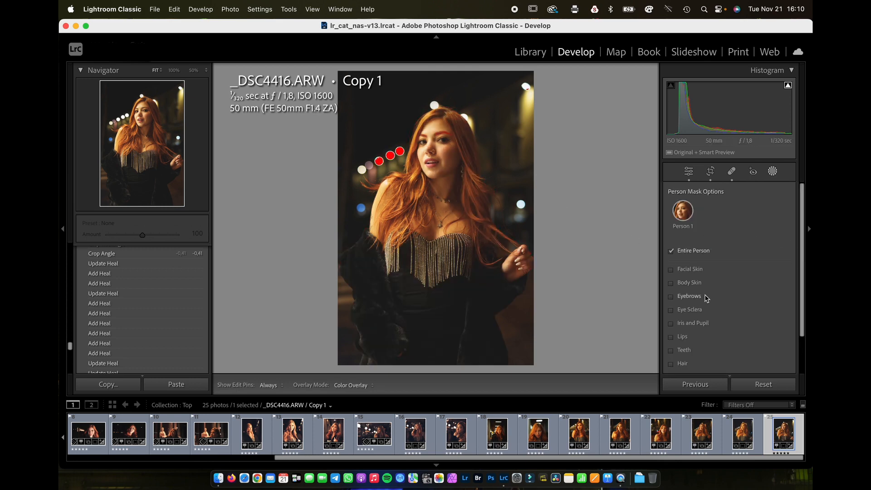
click(671, 269)
click(671, 283)
click(674, 323)
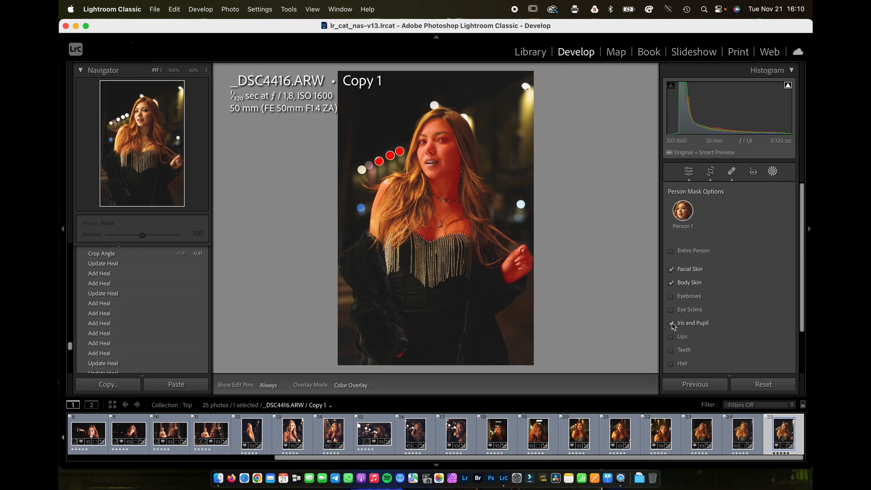
click(671, 366)
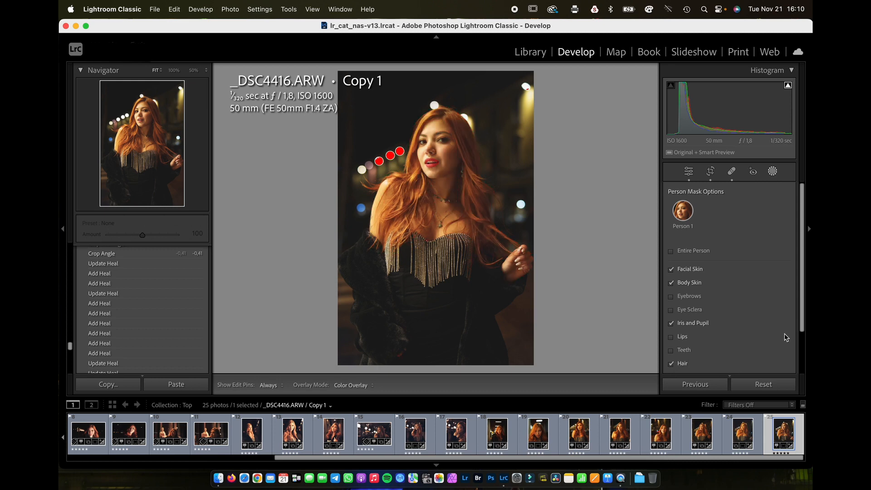
drag(803, 322, 794, 362)
click(679, 325)
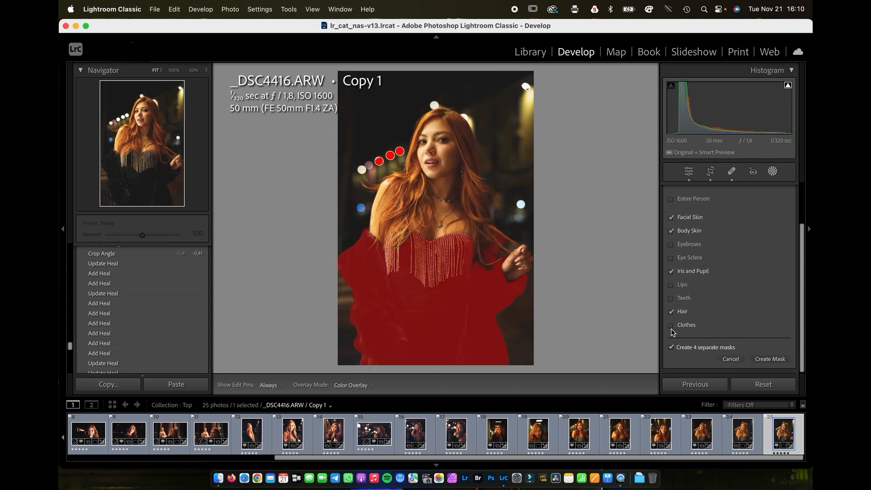
click(771, 360)
Rename the facial skin mask to face and the body skin mask to body
double_click(591, 197)
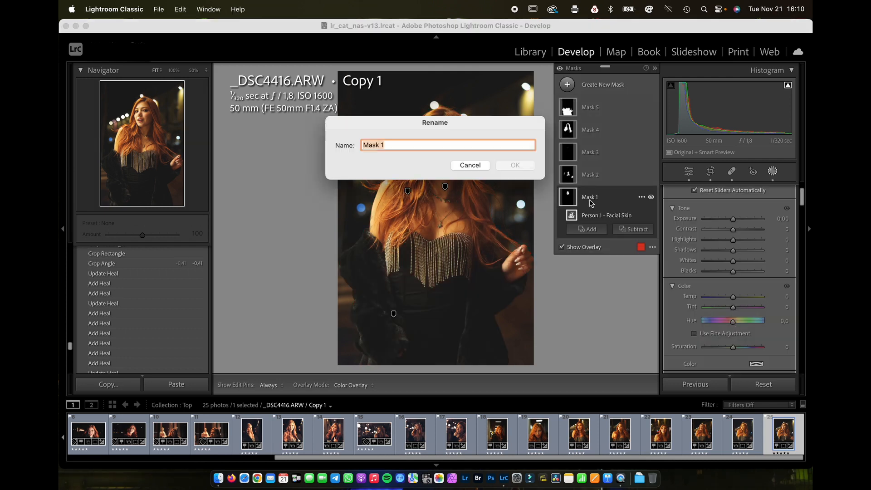
text(fac)
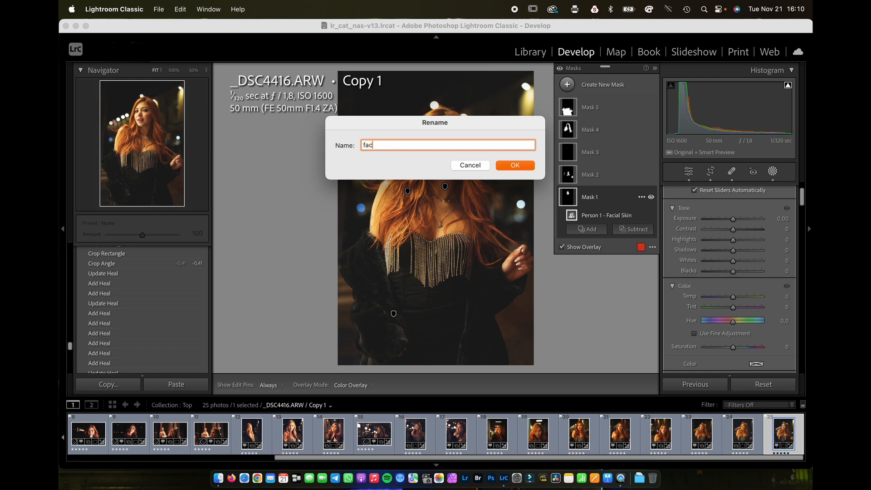
key(Return)
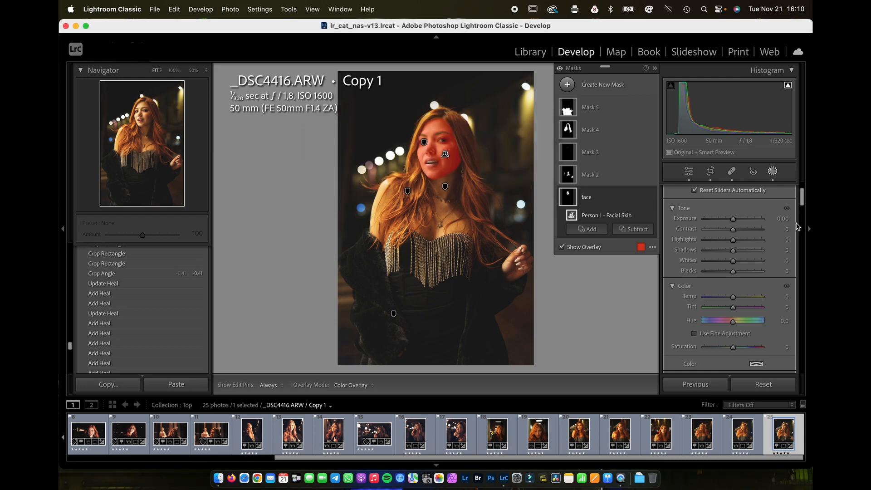
double_click(591, 175)
text(bo)
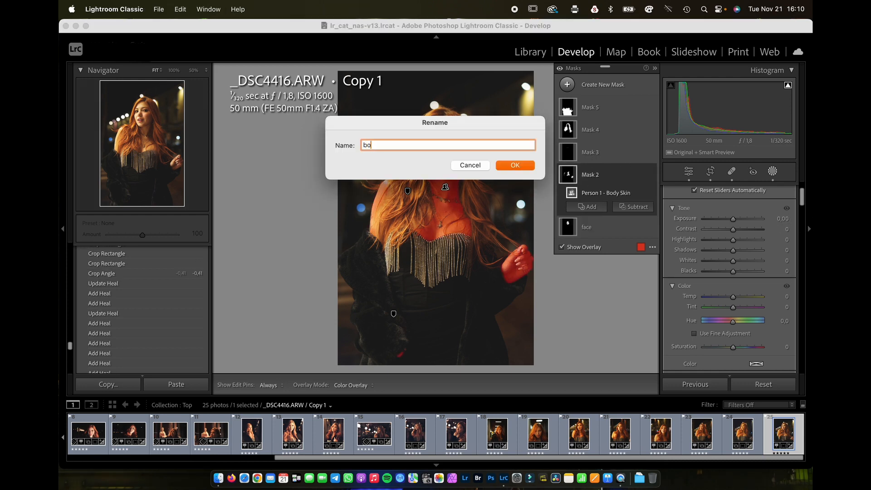
text(dy)
key(Return)
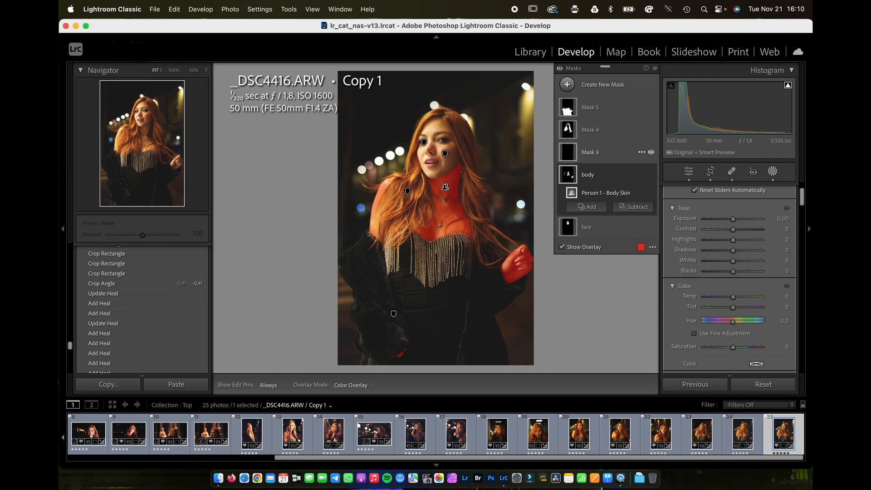
Rename the iris and pupil, hair, and clothes masks to iris, hair and clothes respectively
double_click(573, 151)
text(i)
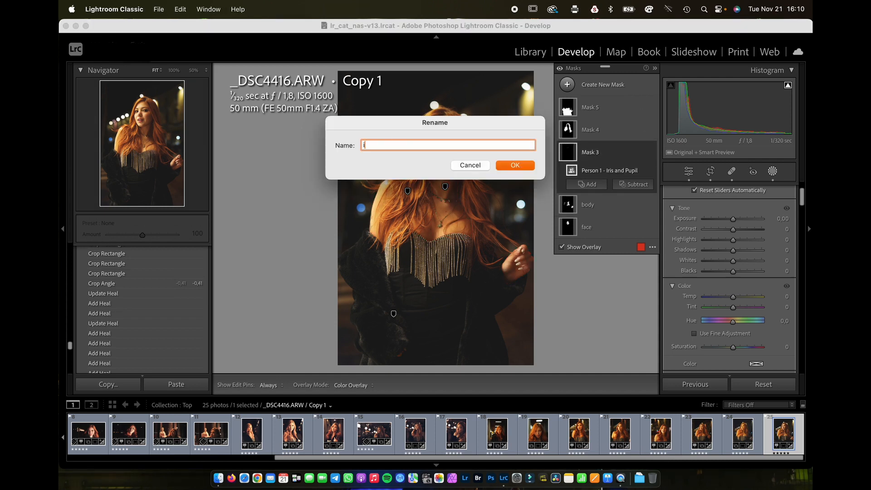
text(ris)
key(Return)
double_click(567, 128)
text(hair)
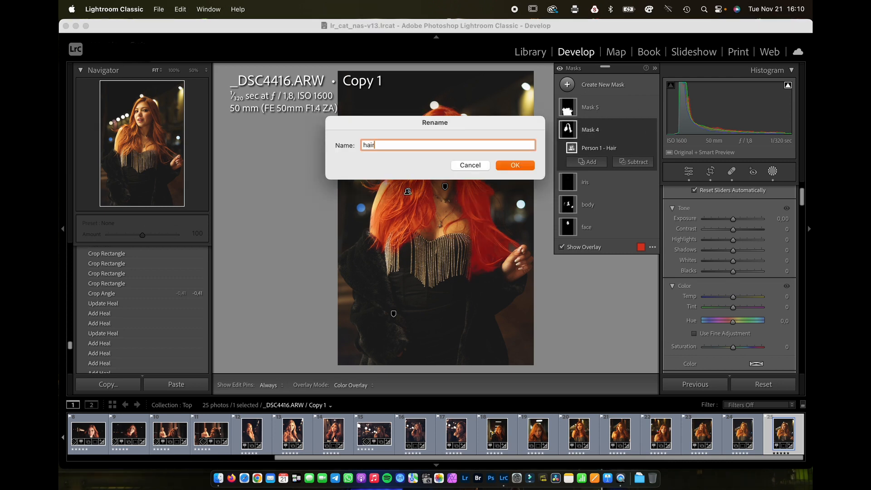
key(Return)
double_click(600, 109)
text(clothes)
key(Return)
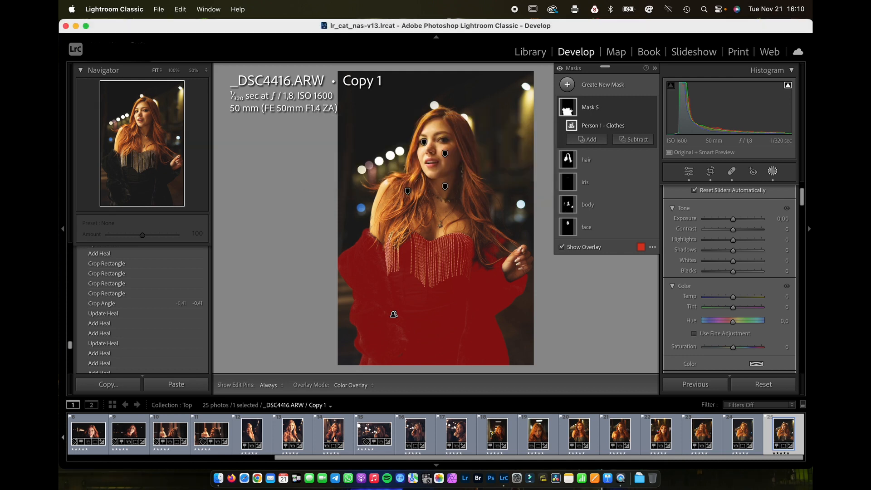
Add a Select Subject mask covering the woman and name it subj
click(568, 85)
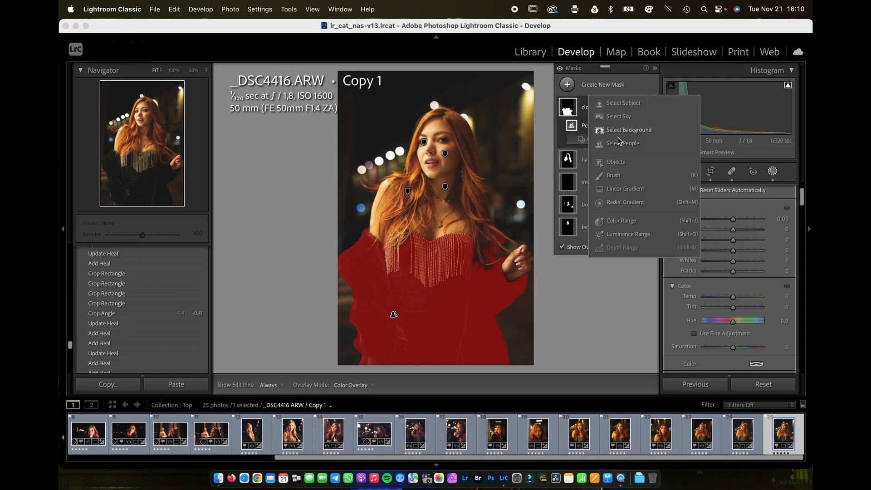
click(615, 105)
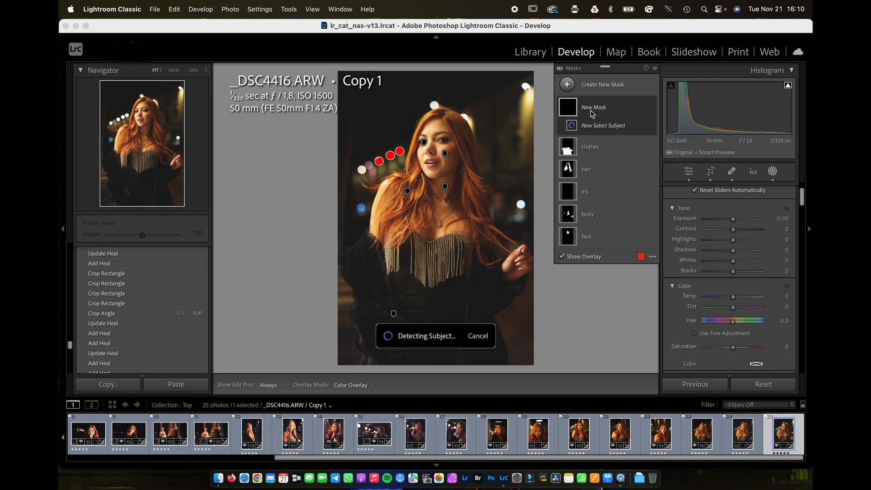
double_click(590, 108)
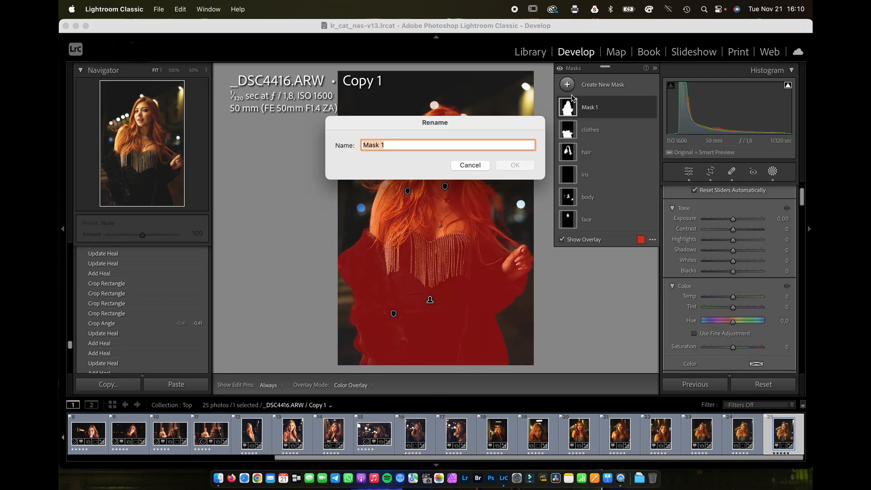
text(subj)
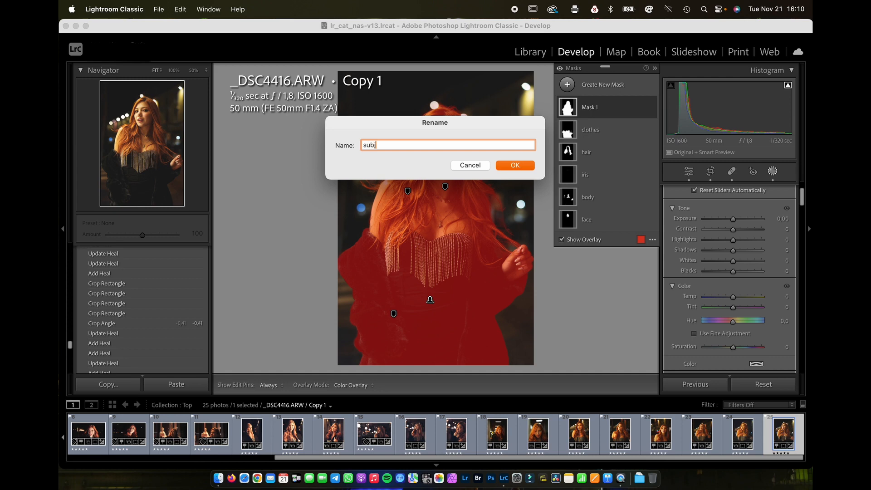
key(Return)
Add a Select Background mask and name it bg
click(567, 84)
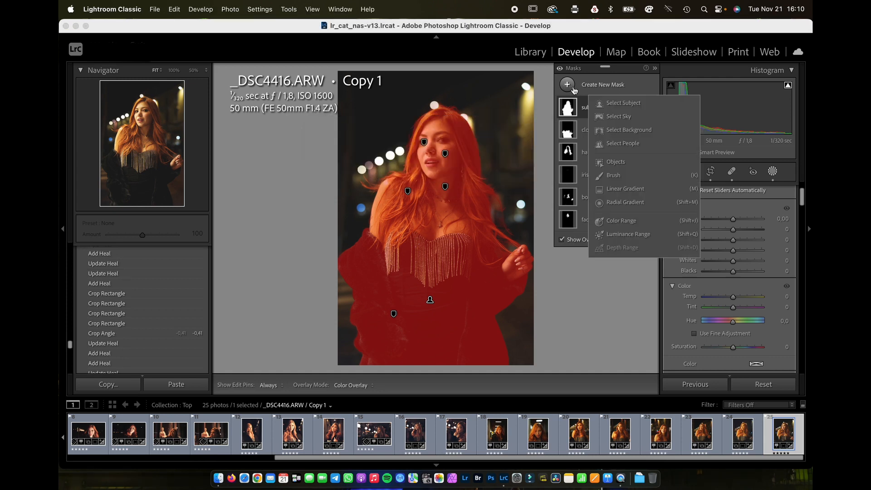
click(620, 131)
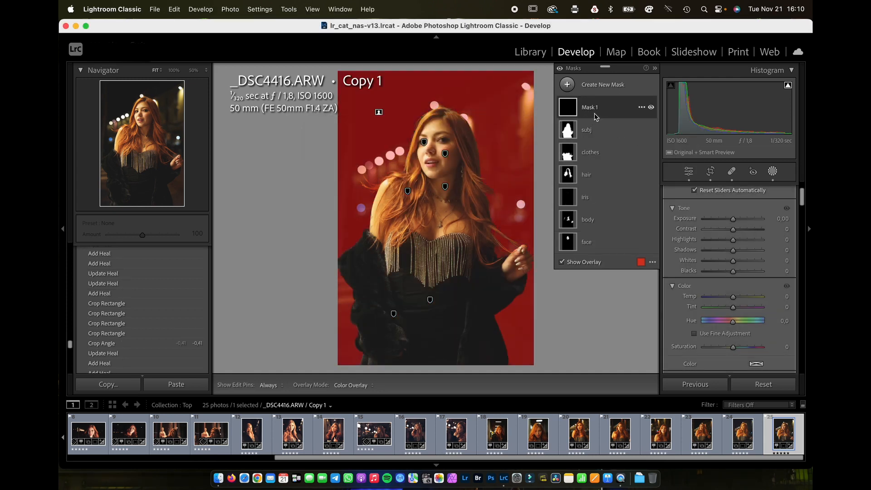
double_click(593, 109)
text(bg)
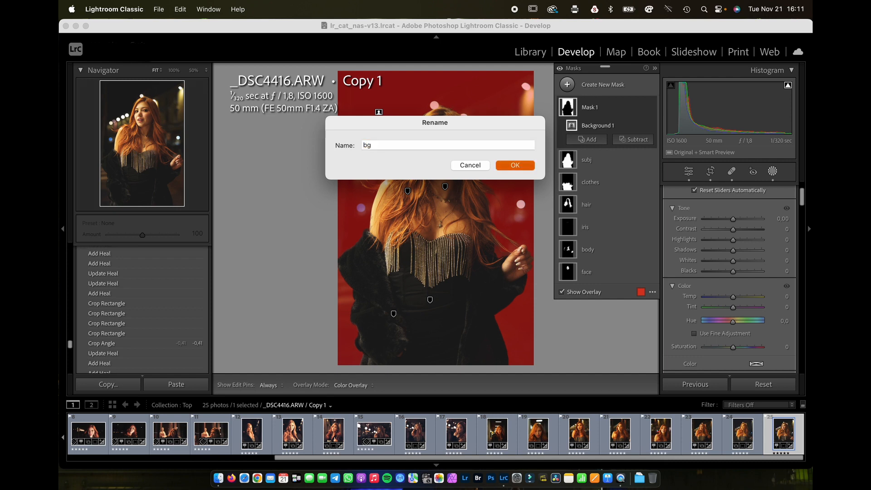
key(Return)
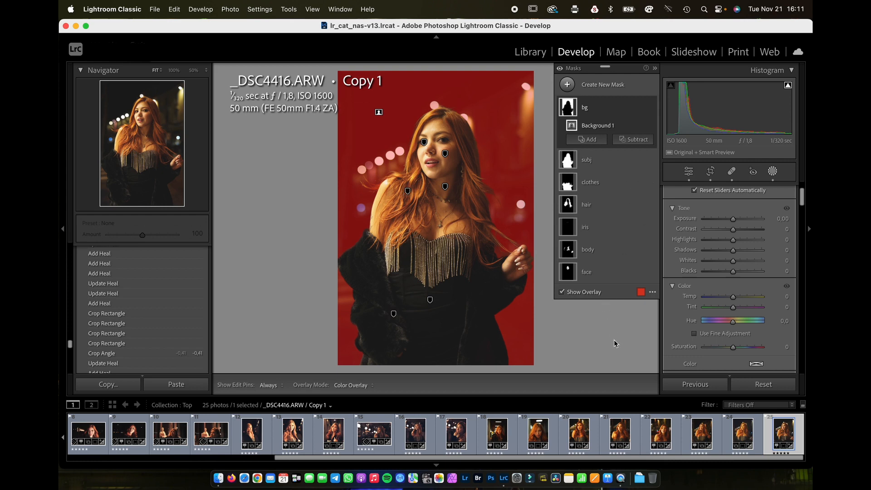
Apply the ndv_skin_extra_smooth preset to both the face mask and the body mask
click(591, 272)
scroll(802, 201, up, 3)
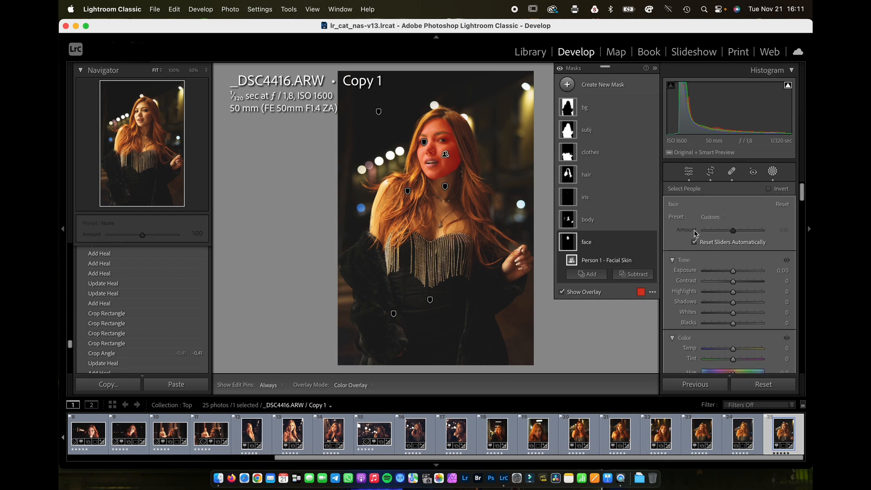
click(711, 218)
mouse_move(750, 461)
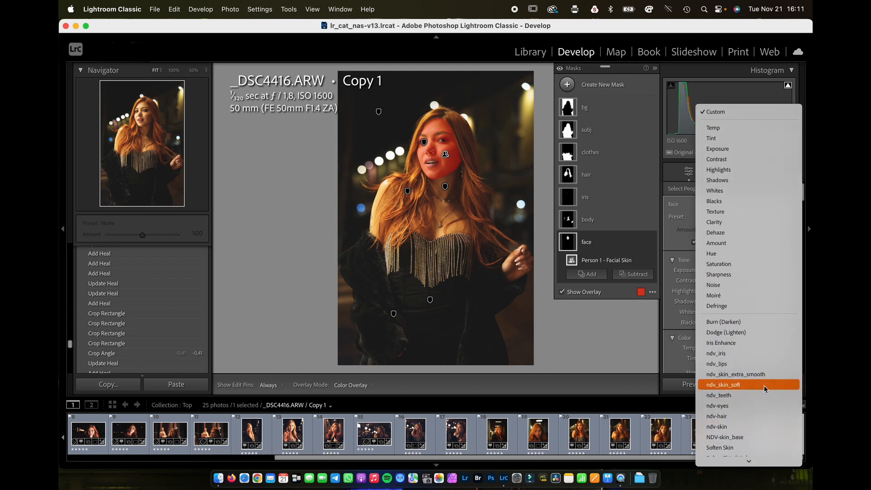
click(764, 378)
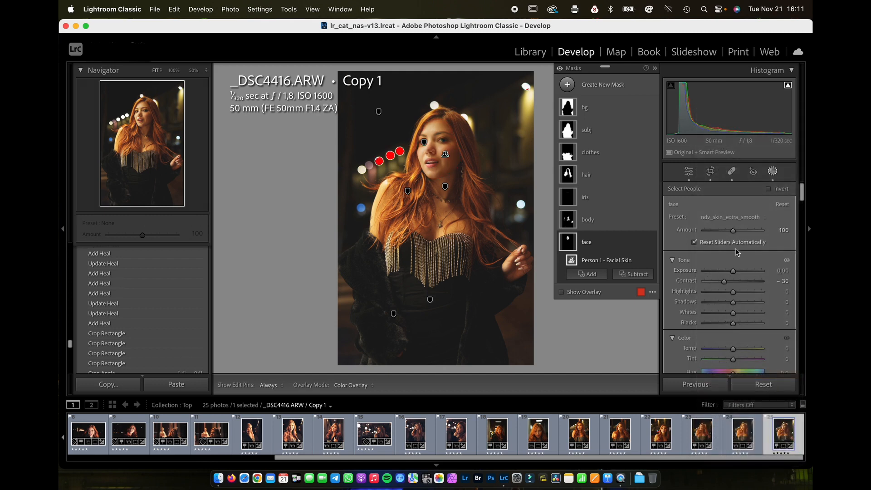
click(633, 220)
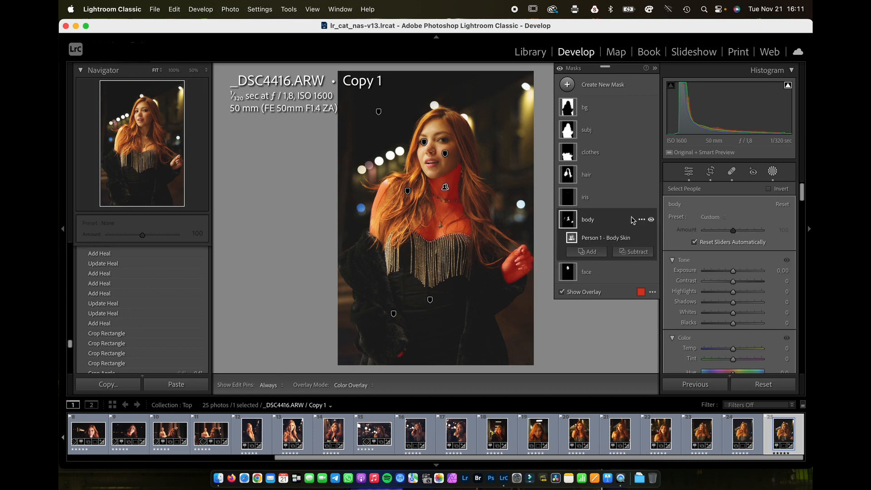
click(717, 221)
mouse_move(749, 460)
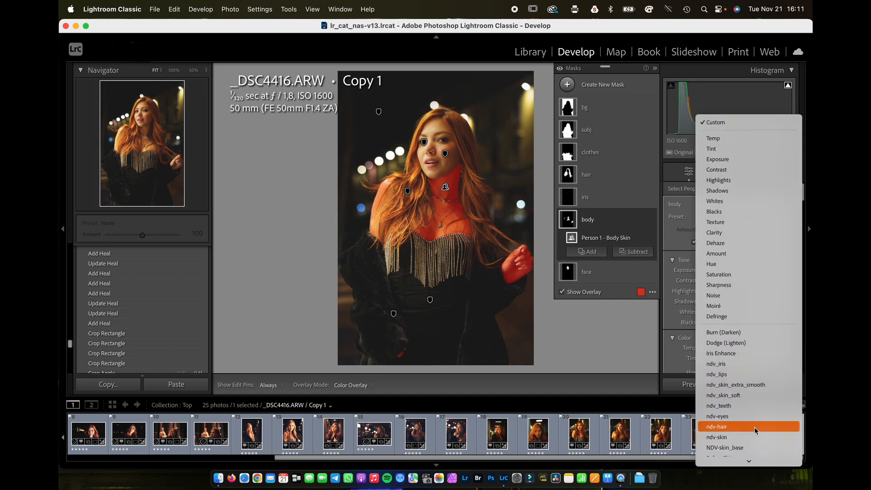
click(760, 385)
Apply the ndv_iris preset to the iris mask
click(648, 197)
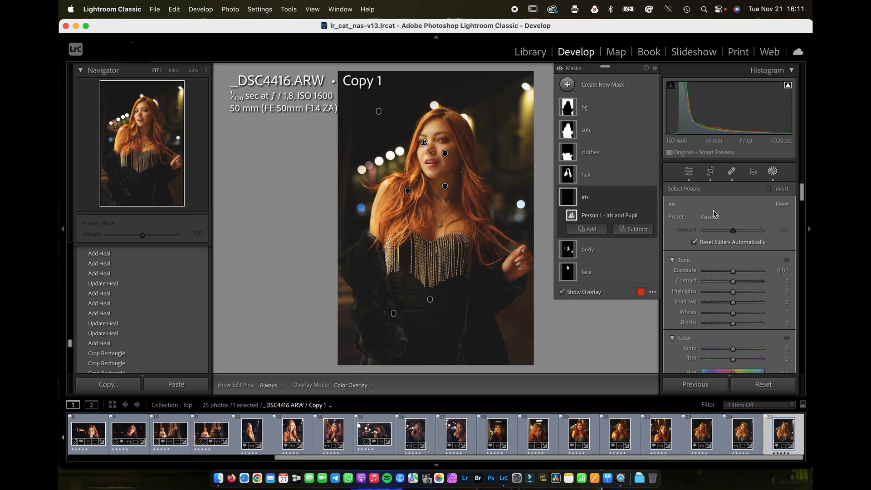
click(713, 217)
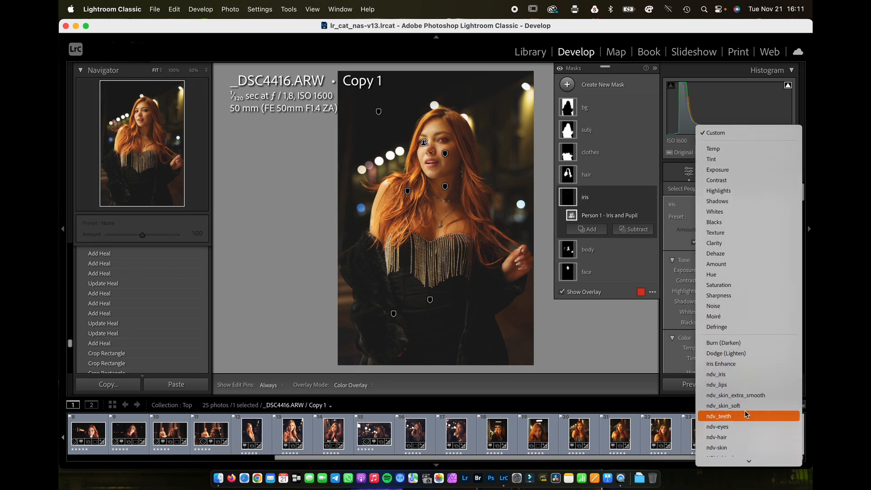
click(748, 374)
Apply the ndv-hair preset to the hair mask and reduce its amount to 16
click(587, 176)
click(711, 217)
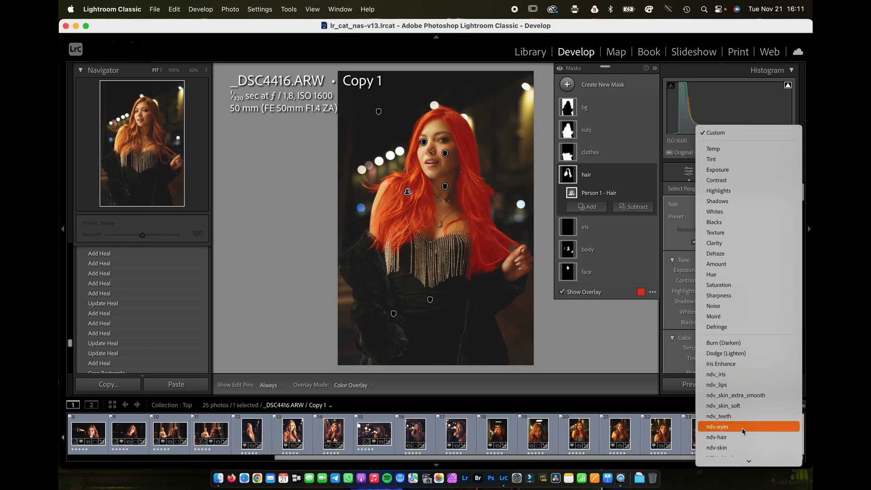
click(744, 438)
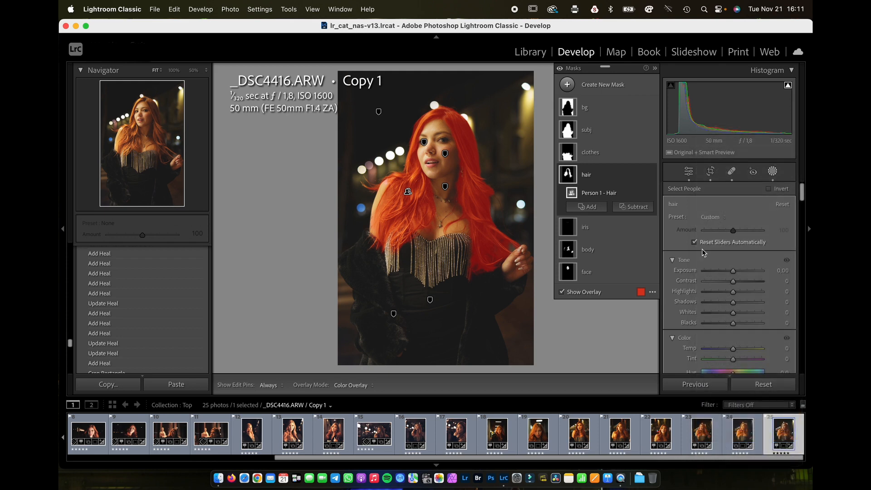
drag(736, 231, 708, 232)
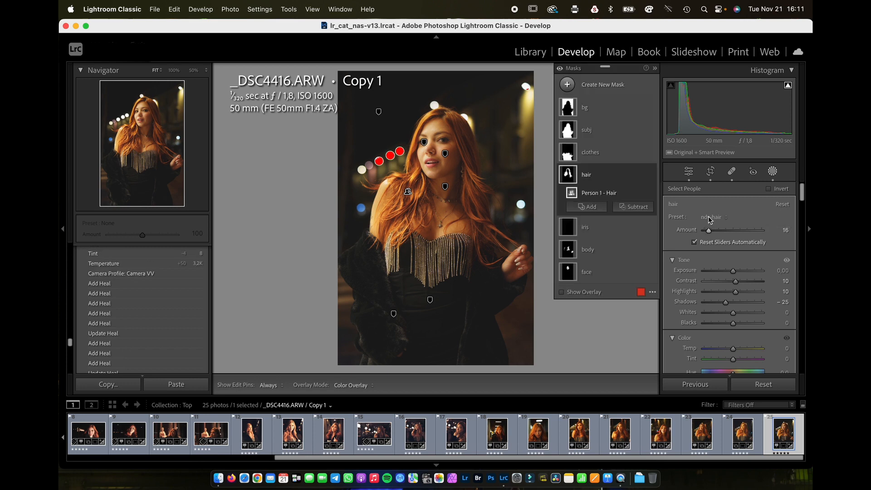
Set the preset amount of the iris mask to 60
click(588, 228)
drag(715, 230, 723, 233)
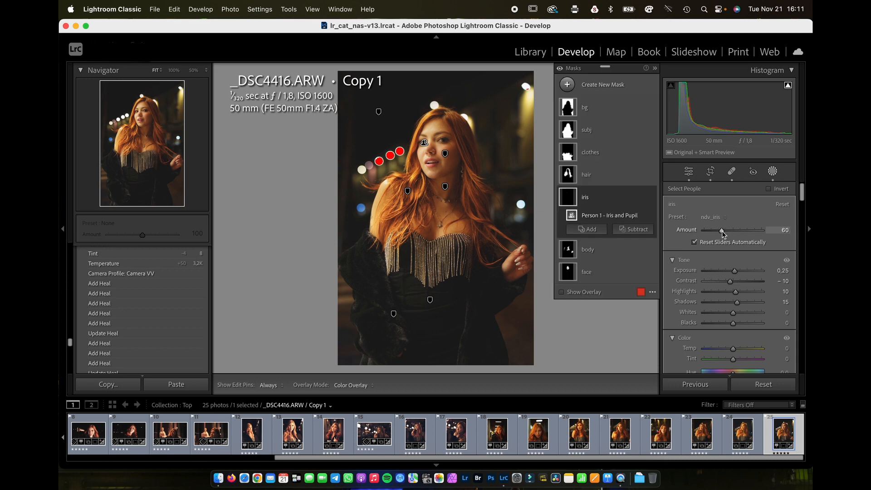
click(588, 176)
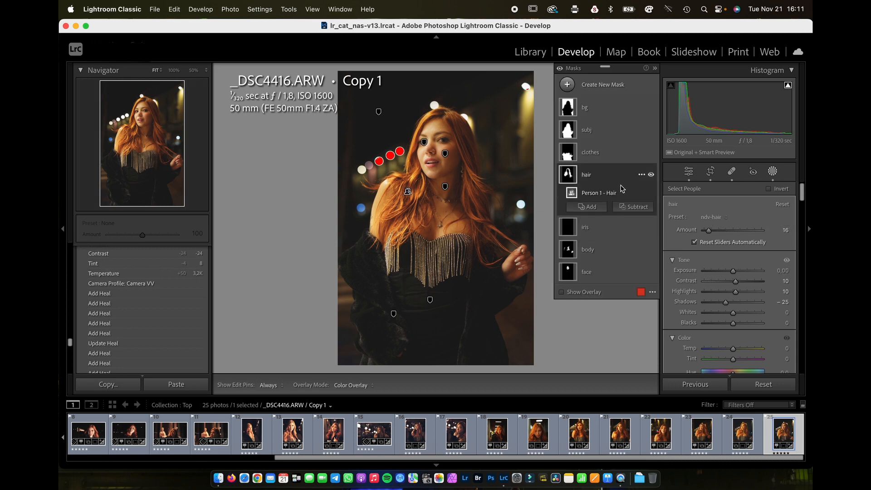
Apply the ndv-hair preset to the clothes mask with its overlay hidden, and reduce the preset amount to 50
click(591, 153)
click(713, 218)
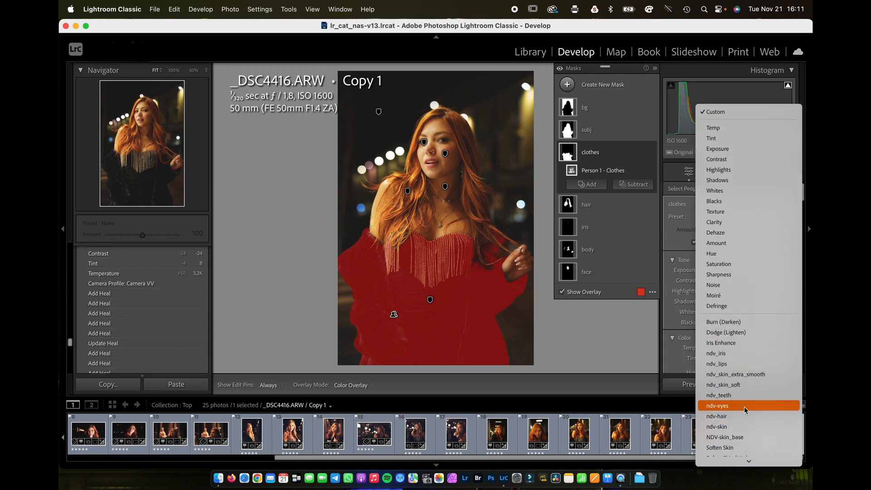
click(745, 416)
key(o)
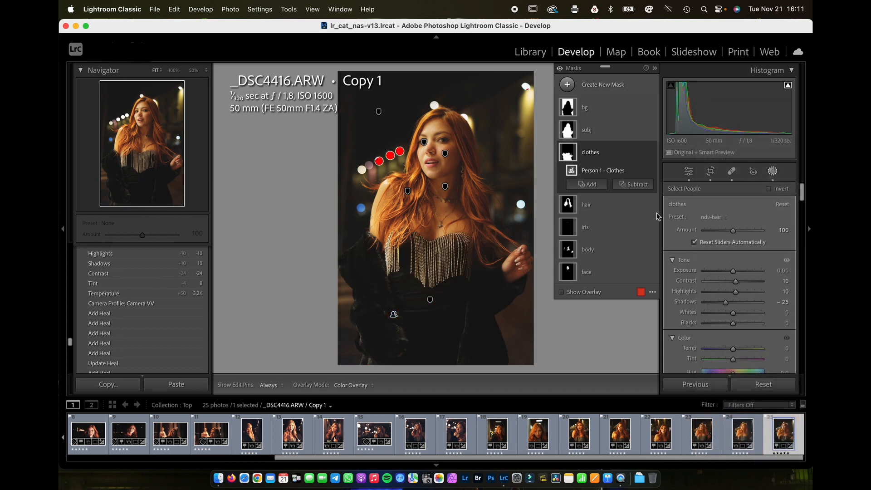
drag(734, 231, 718, 234)
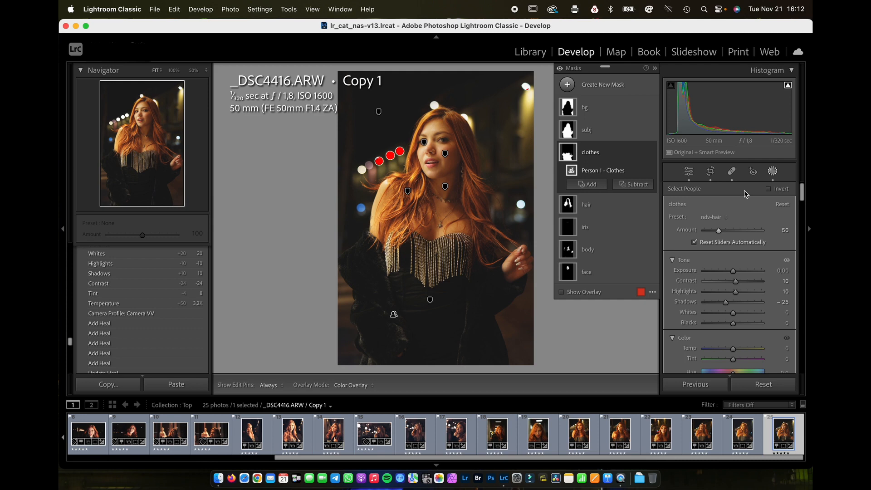
On the subj mask, set Contrast to -17, Highlights to -10, Shadows to 45 and Whites to 11
click(604, 129)
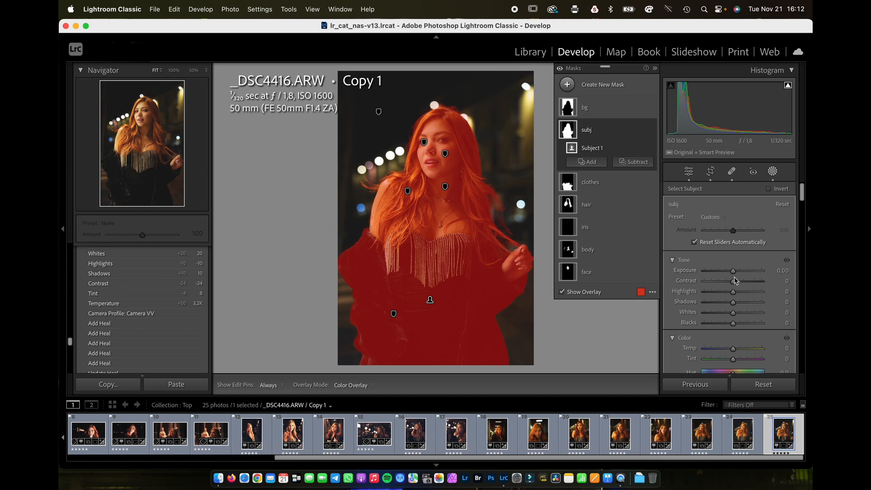
drag(733, 281, 729, 284)
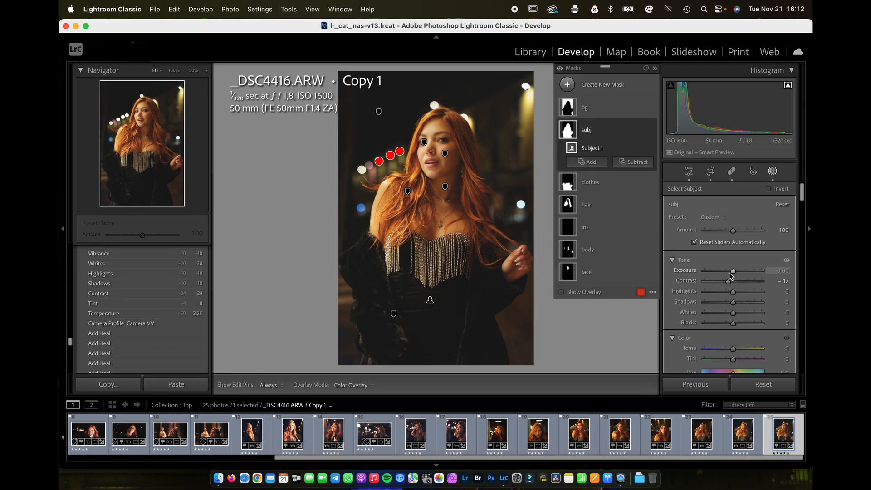
drag(734, 295, 733, 297)
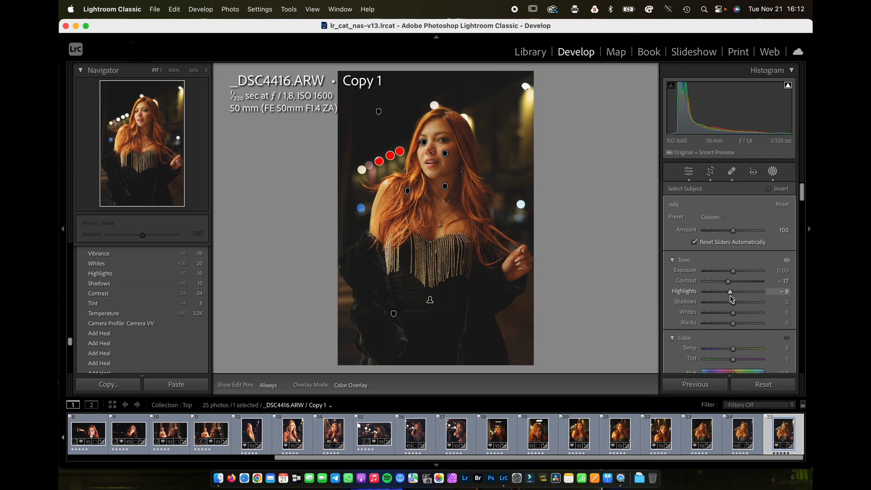
drag(731, 300, 748, 307)
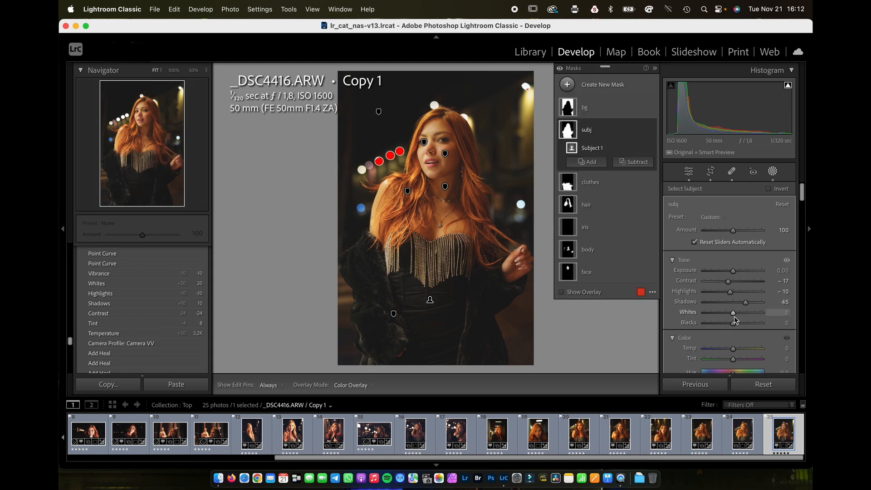
drag(735, 317, 737, 318)
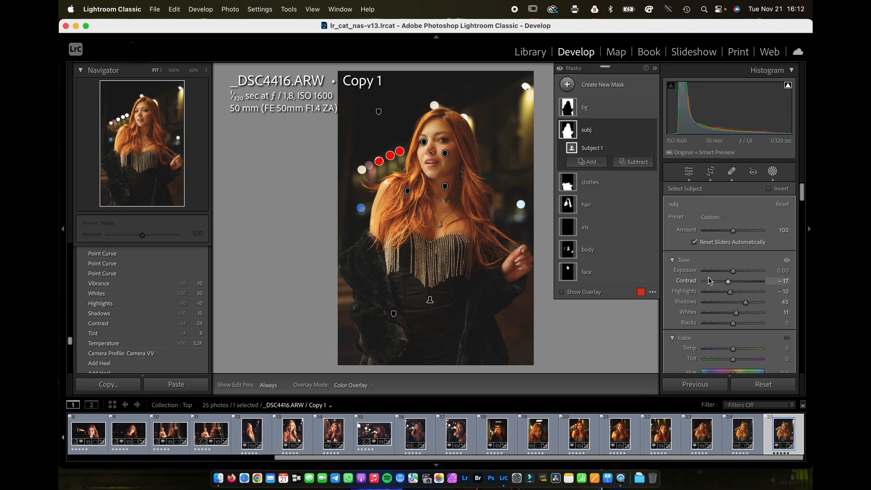
On the bg mask, set Contrast to -18, Highlights to -40, Shadows to 20 and Temp to -19
click(600, 117)
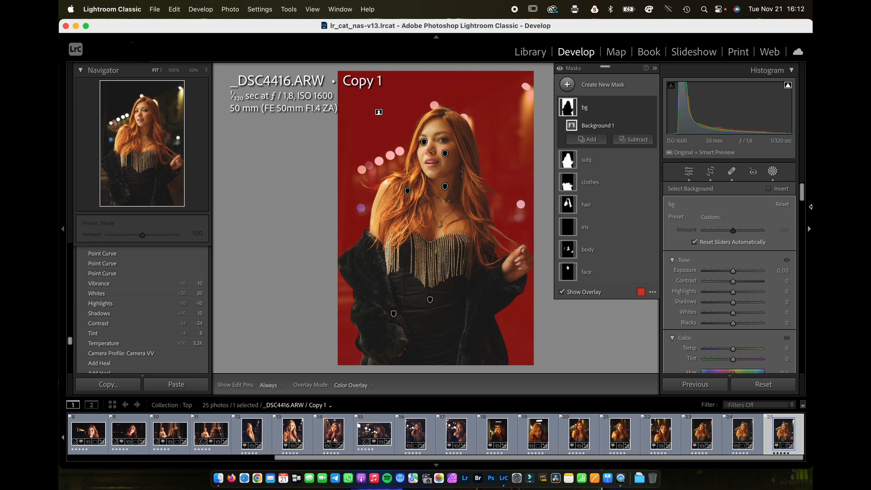
drag(733, 282, 730, 283)
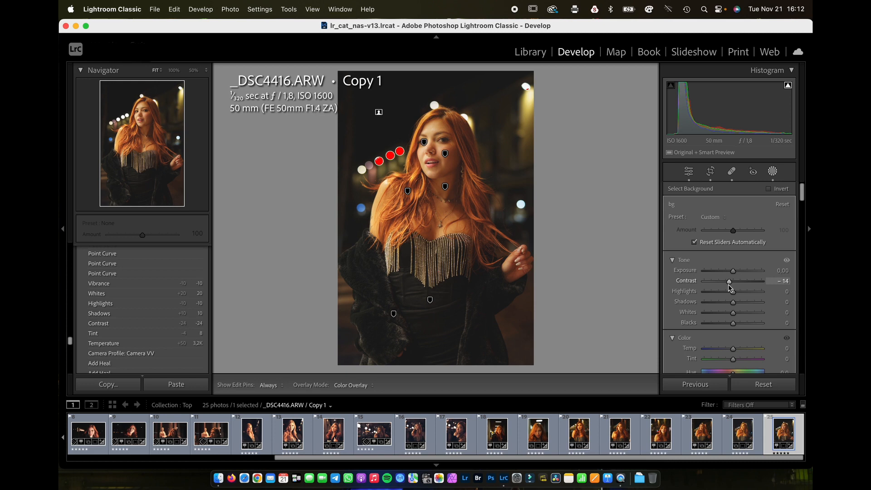
drag(728, 285, 729, 287)
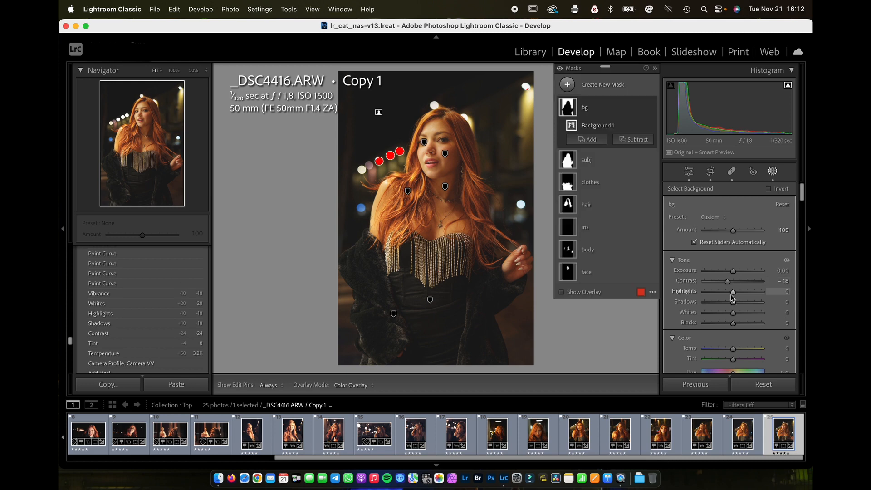
drag(734, 295, 732, 295)
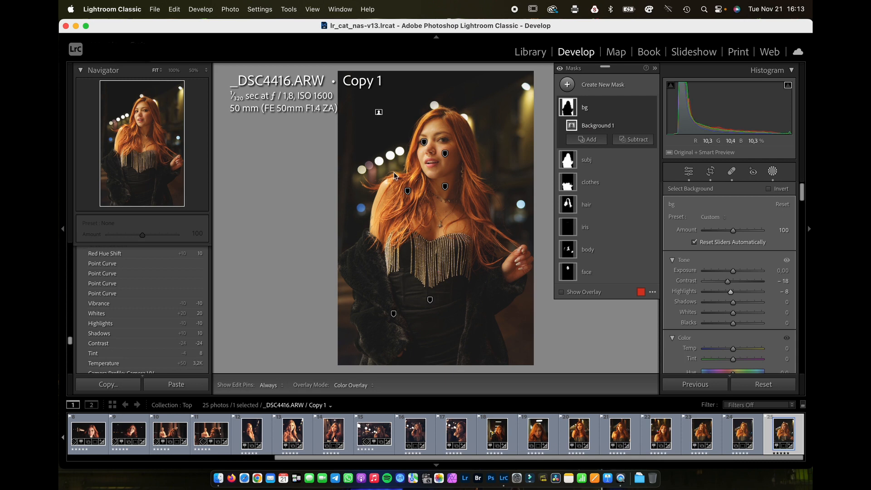
drag(732, 295, 735, 296)
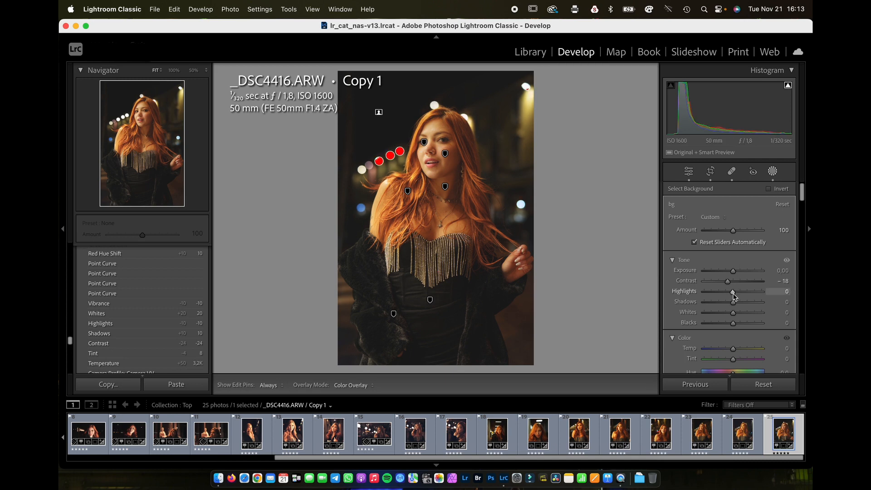
drag(735, 298, 724, 297)
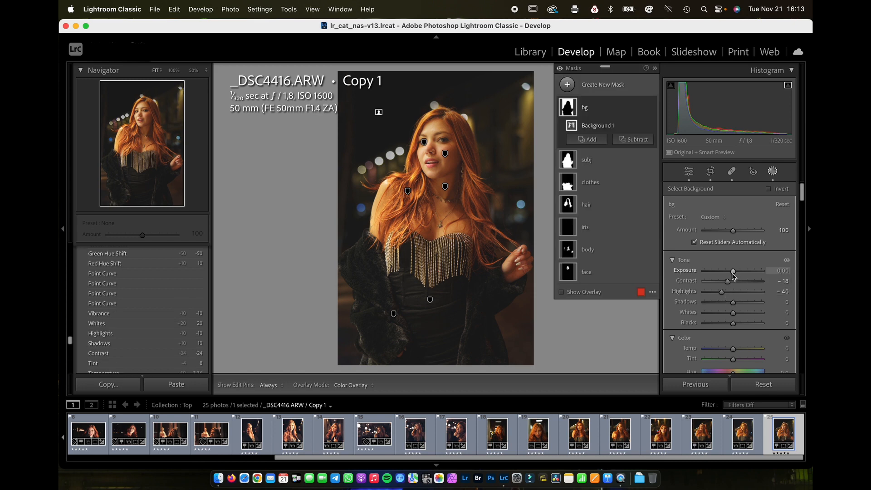
drag(733, 303, 735, 303)
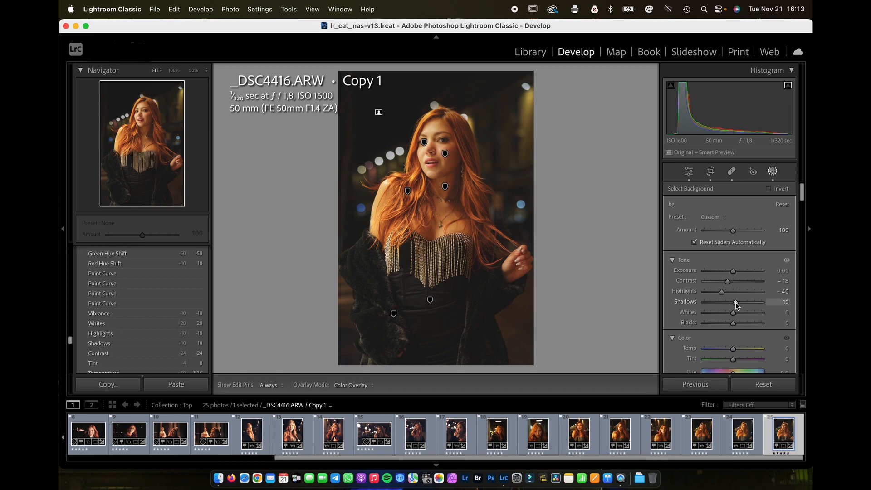
drag(738, 306, 739, 306)
drag(738, 304, 739, 303)
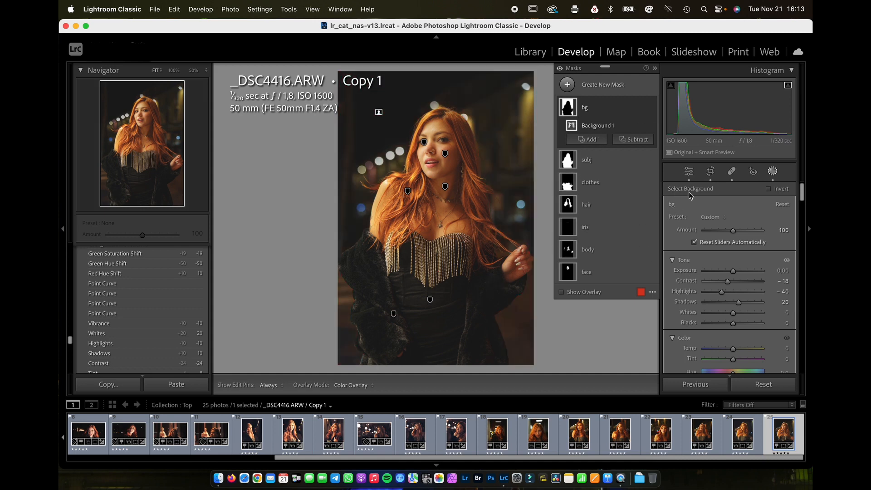
drag(733, 349, 729, 354)
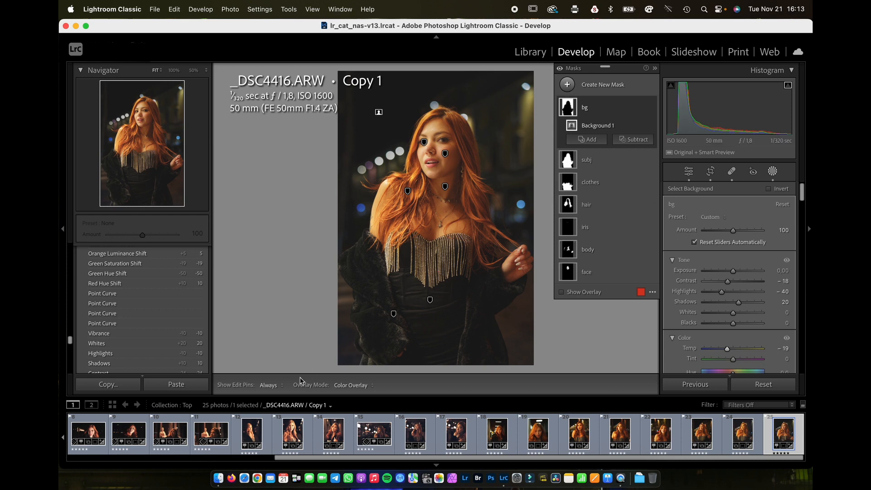
Leave masking and compare the portrait before and after side by side, then return to the single-photo view
click(773, 172)
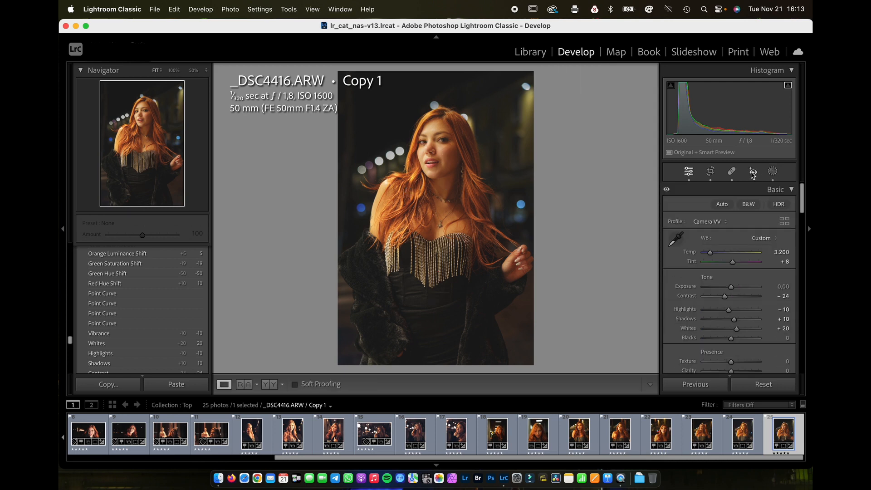
click(269, 384)
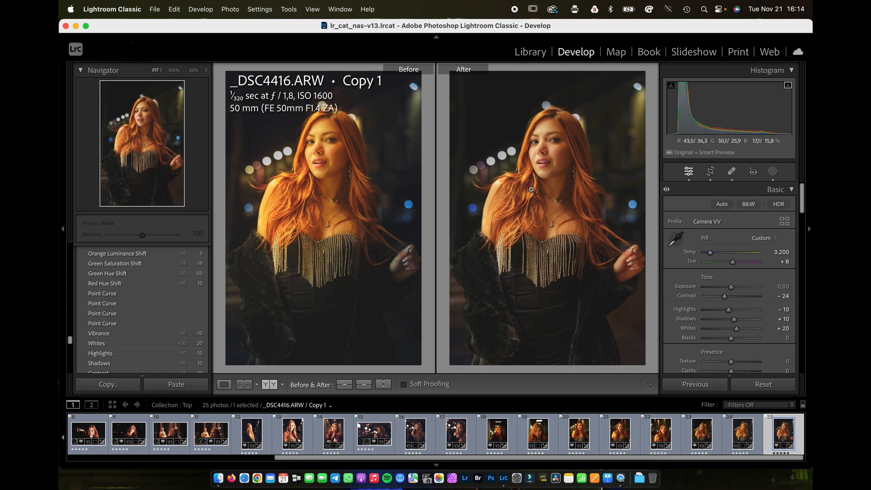
click(224, 385)
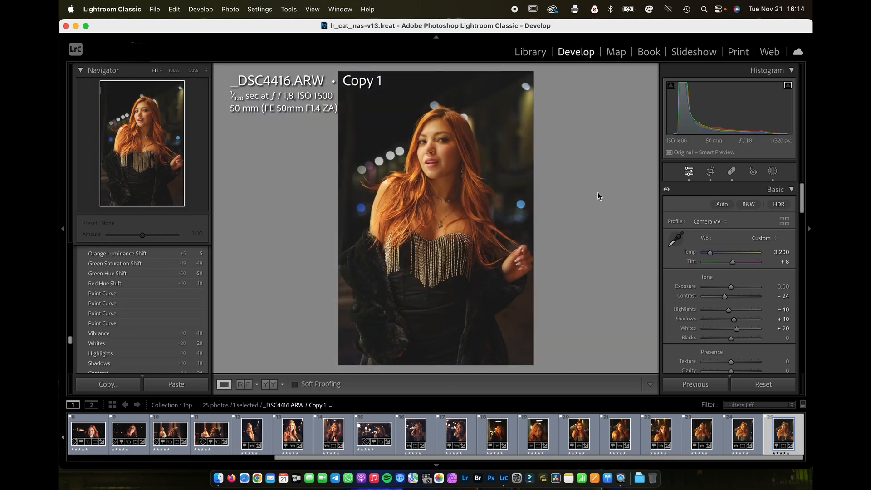
Add a radial gradient mask as a large tilted ellipse over the woman's head and upper body, with a feather of 49
click(773, 171)
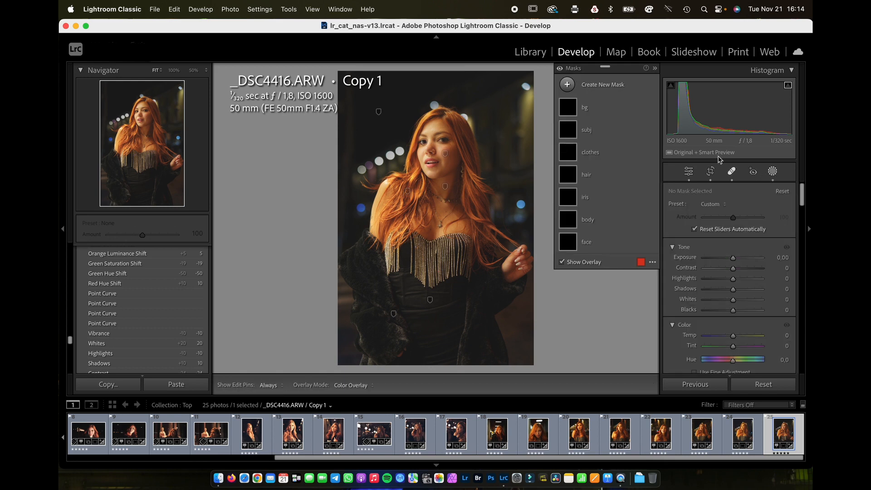
click(569, 86)
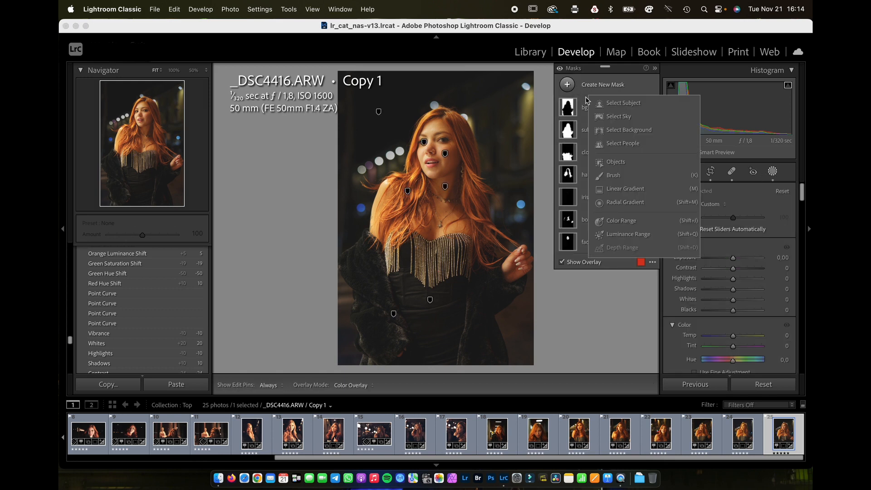
click(625, 203)
drag(404, 171, 497, 298)
mouse_move(460, 255)
mouse_down()
mouse_move(450, 253)
mouse_move(460, 258)
mouse_up()
drag(405, 314, 375, 311)
drag(448, 248, 450, 252)
drag(495, 193, 500, 193)
drag(383, 305, 381, 313)
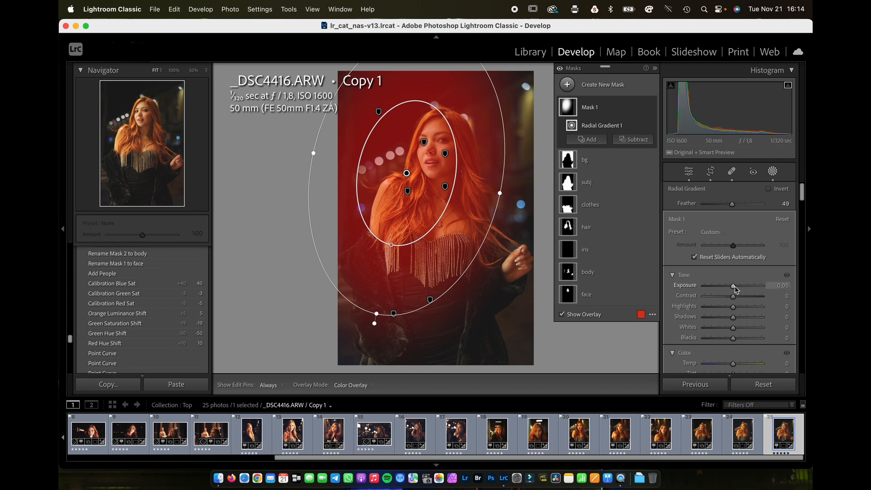
On the radial gradient mask, set Exposure to 0.01, Contrast to -17, Highlights to -7, Shadows to 20, Whites to 15 and Temp to 20
drag(734, 287, 733, 289)
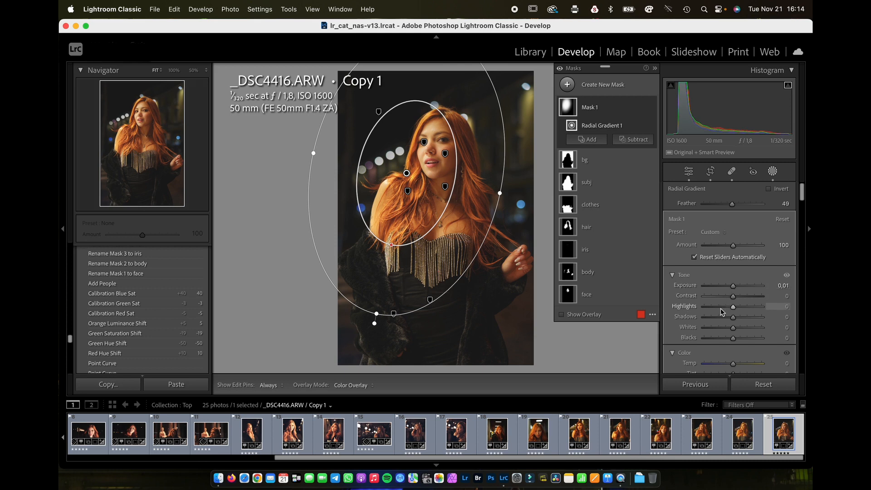
drag(733, 298, 731, 297)
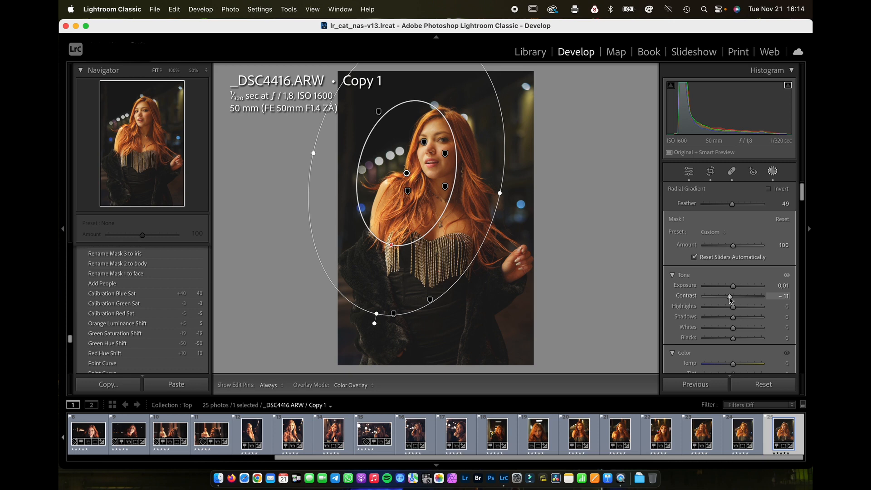
drag(729, 298, 732, 309)
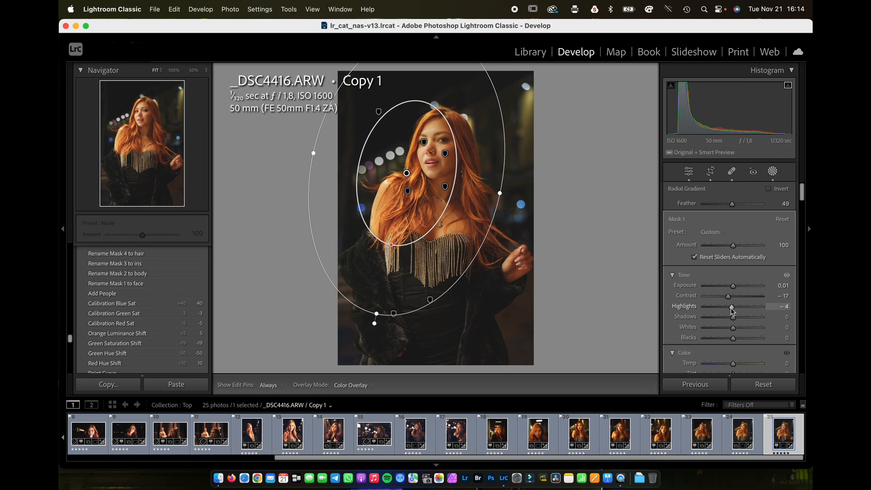
drag(732, 312, 732, 313)
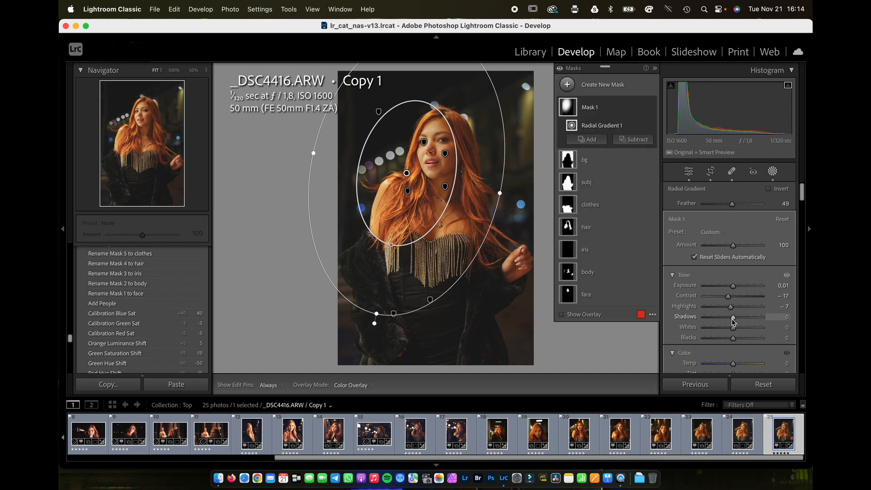
drag(734, 321, 736, 323)
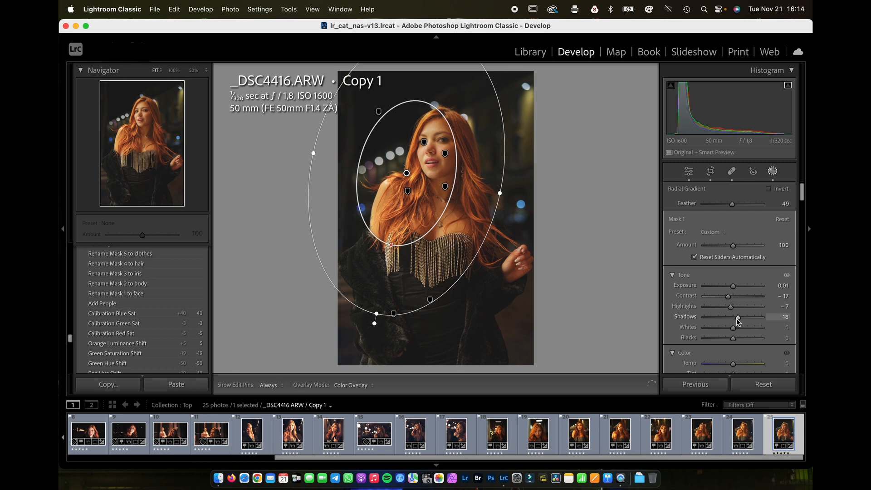
drag(737, 319, 733, 329)
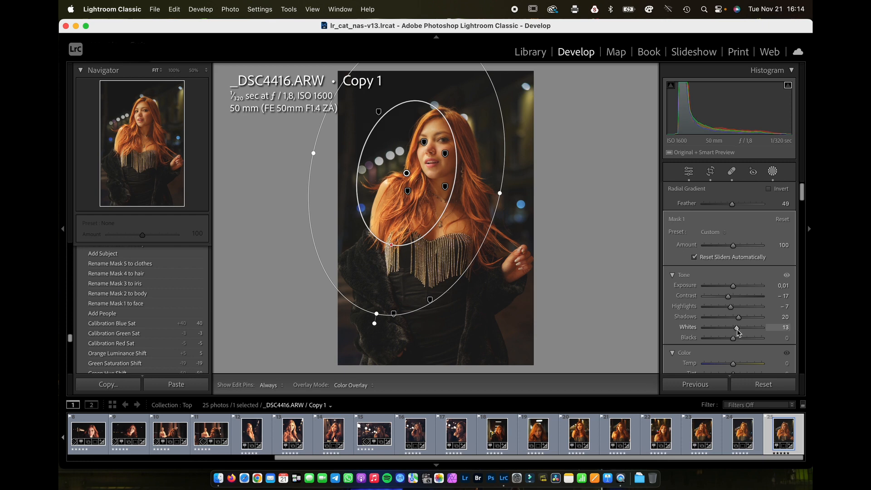
drag(738, 333, 738, 333)
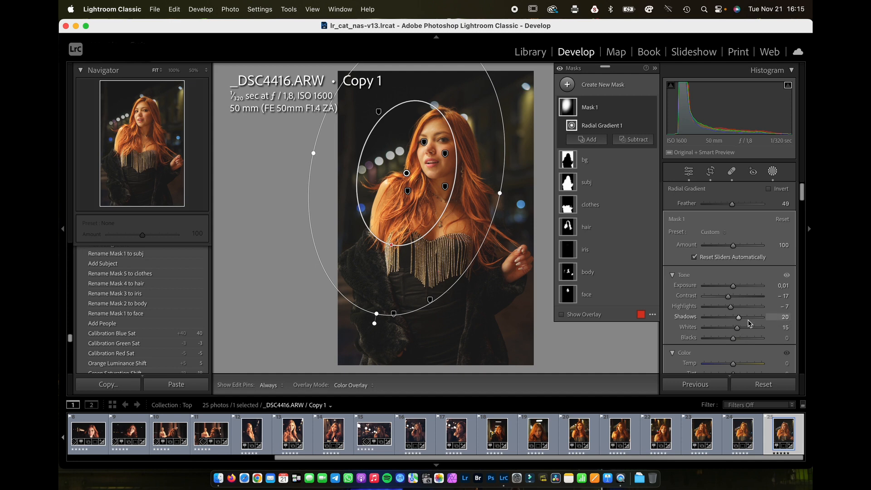
drag(734, 363, 734, 364)
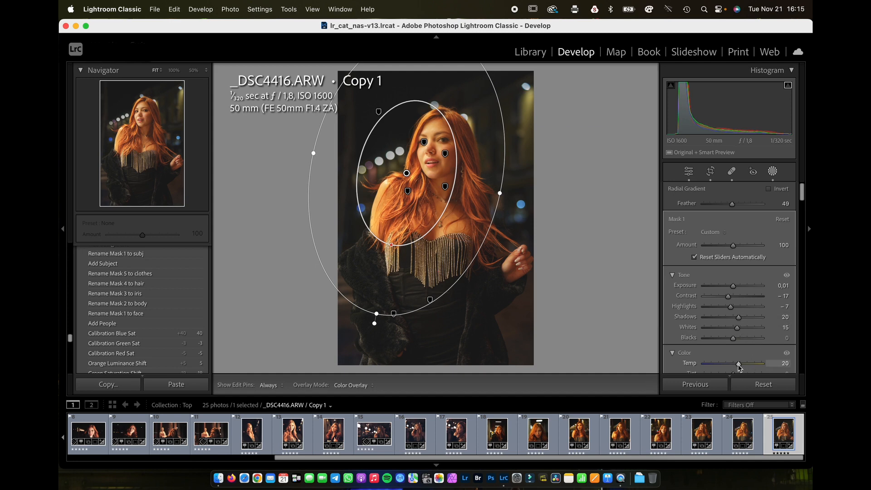
drag(739, 367, 739, 366)
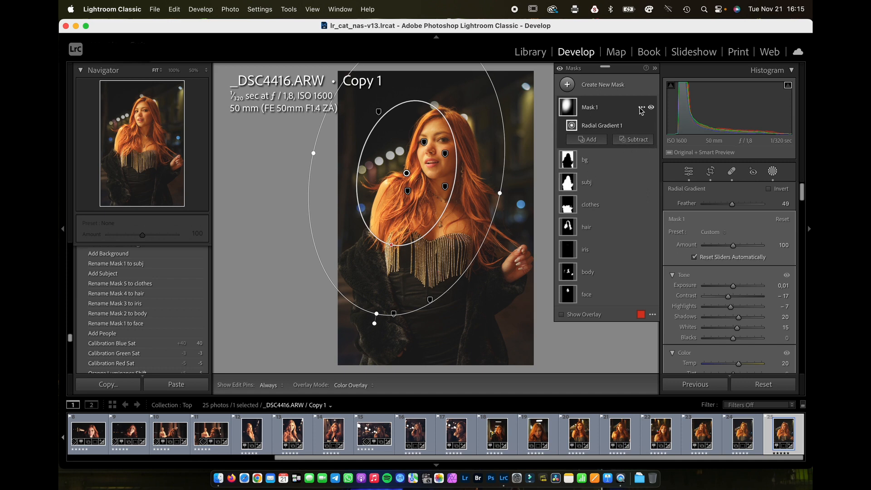
Duplicate and invert the radial gradient mask, and enlarge the inverted copy's ellipse slightly in height and width
click(640, 107)
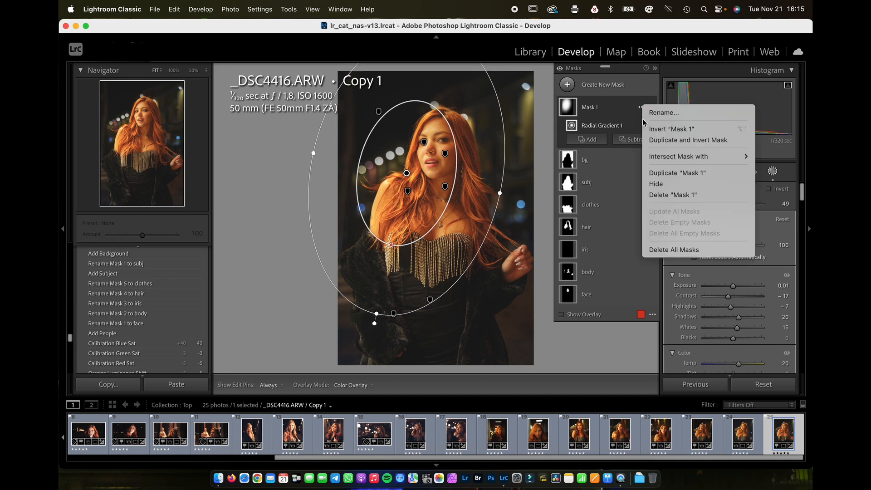
click(676, 143)
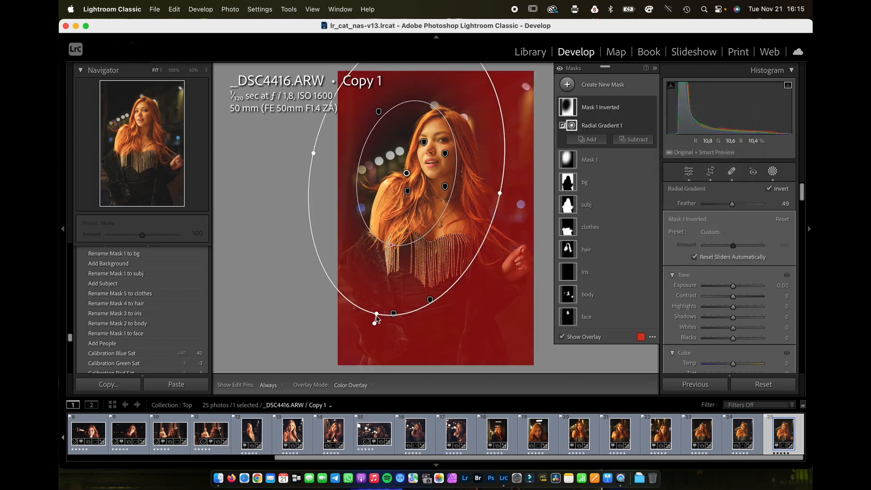
drag(376, 315, 373, 330)
drag(500, 194, 510, 196)
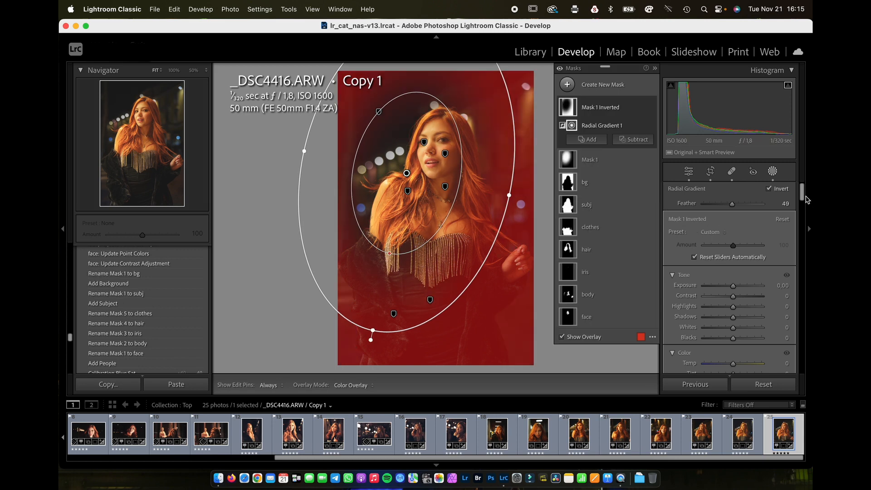
On the inverted radial mask, set Highlights to 11, Shadows to -38 and Temp to -16
drag(802, 195, 801, 236)
drag(732, 262, 735, 266)
drag(802, 240, 802, 193)
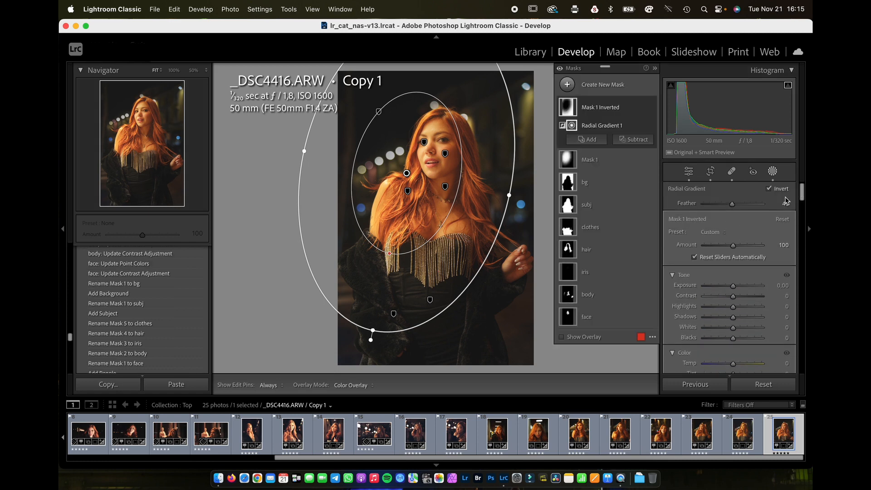
drag(733, 307, 723, 321)
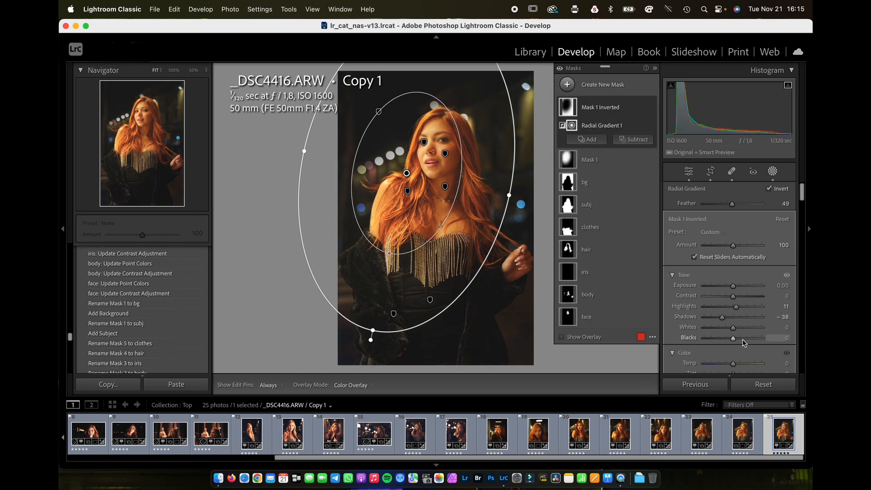
drag(733, 364, 730, 366)
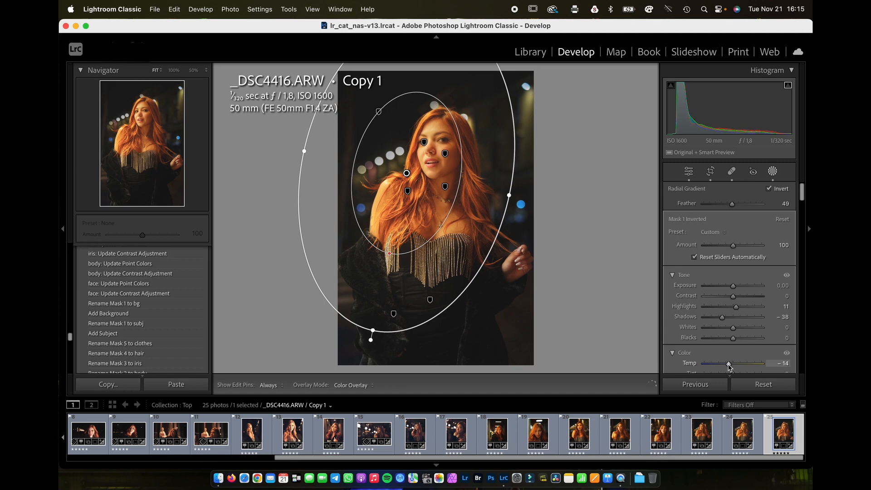
drag(729, 368, 728, 368)
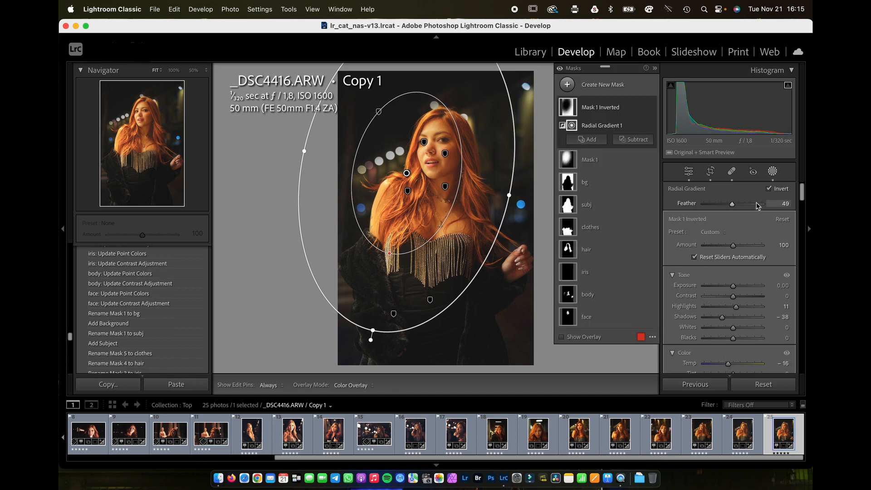
Leave masking and view the original _DSC4416.ARW for comparison, then return to its edited virtual copy
click(773, 172)
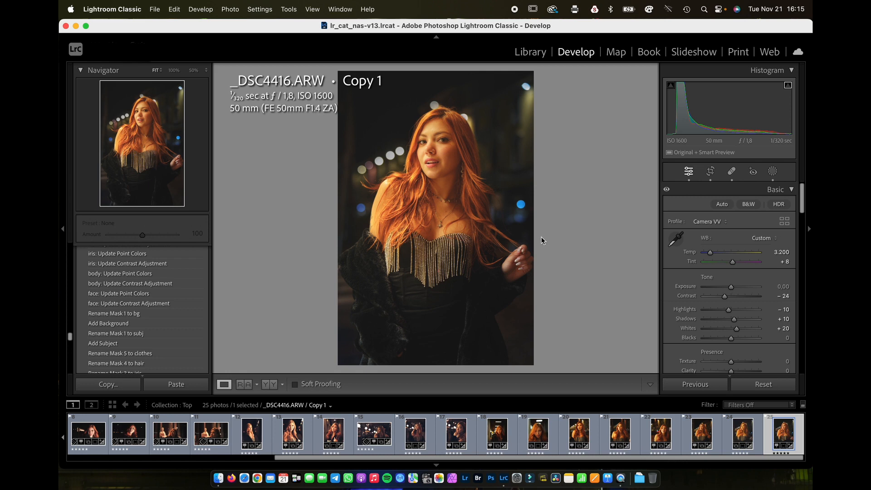
click(744, 435)
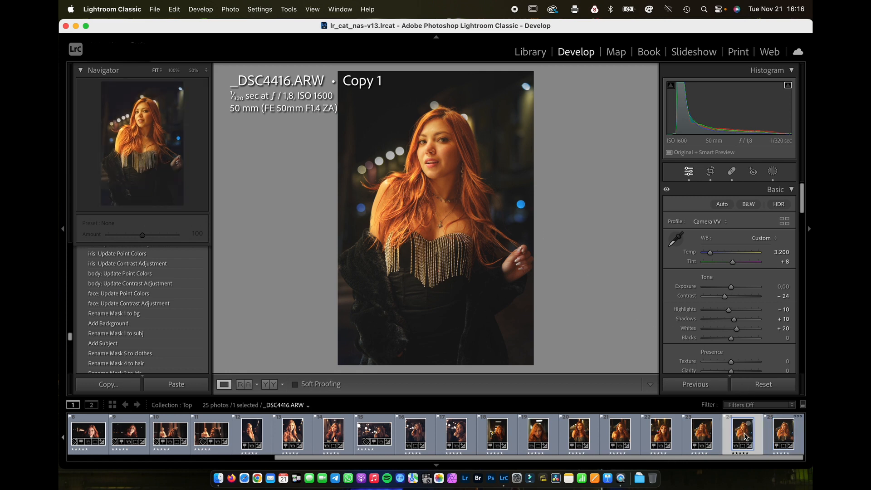
click(782, 433)
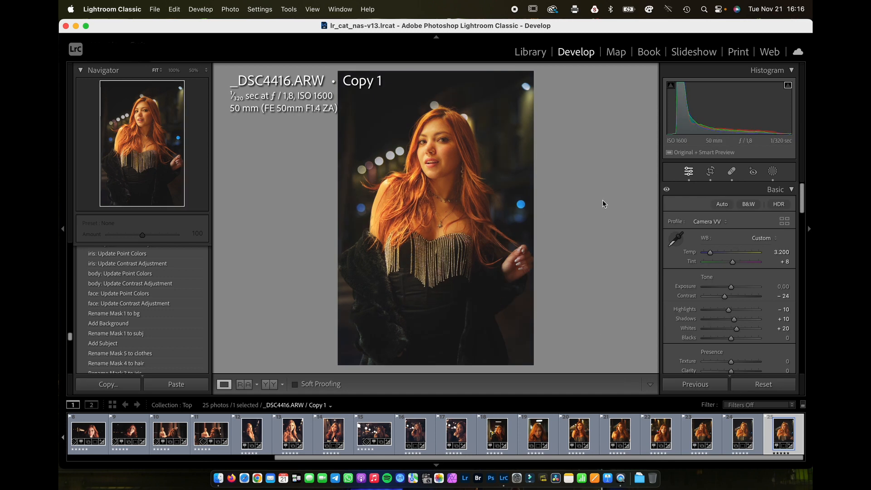
Reopen the inverted radial mask and set its Exposure to -0.48
click(772, 172)
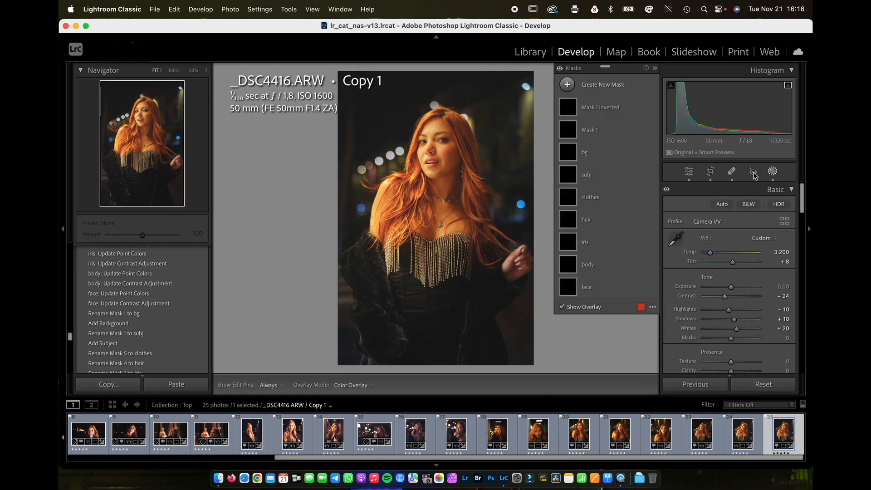
click(592, 109)
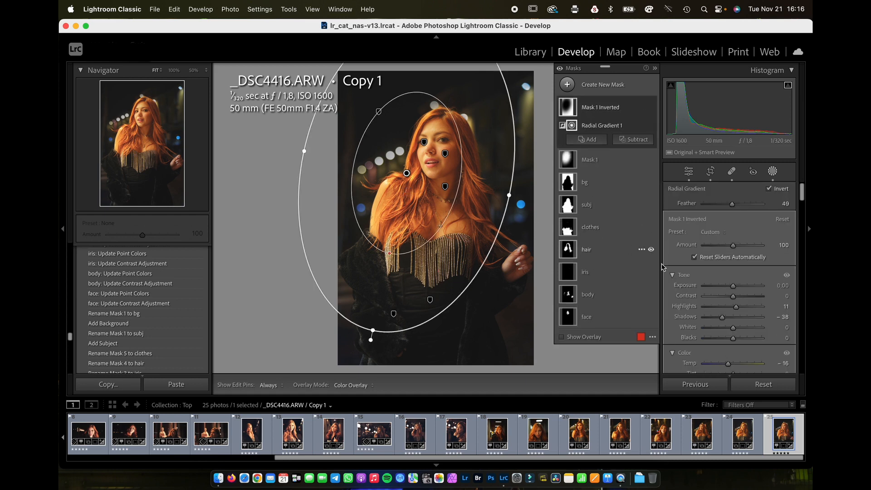
drag(733, 285, 729, 289)
Add a diagonal linear gradient mask starting at the portrait's lower right edge and fading out toward the left edge below the woman's shoulder
click(568, 84)
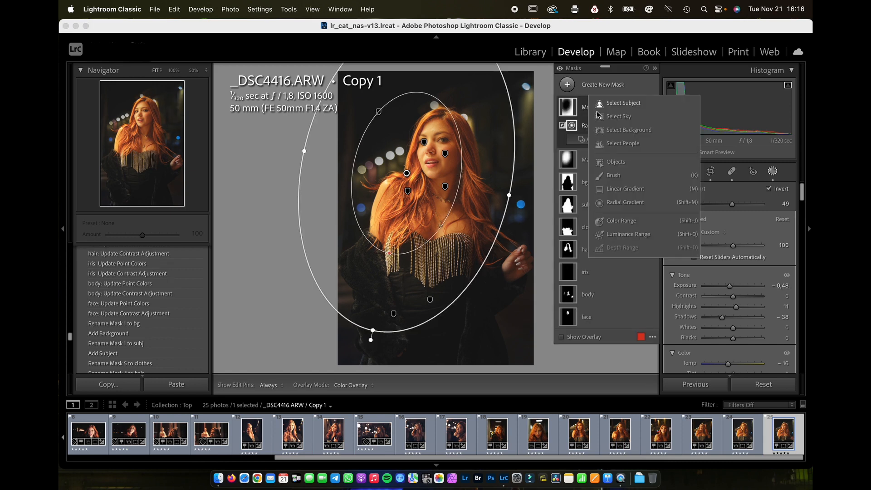
click(623, 189)
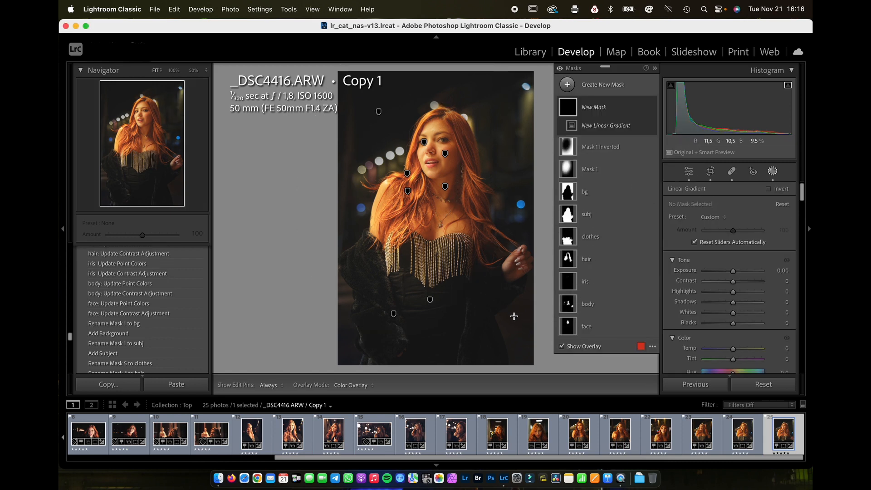
drag(520, 320, 354, 255)
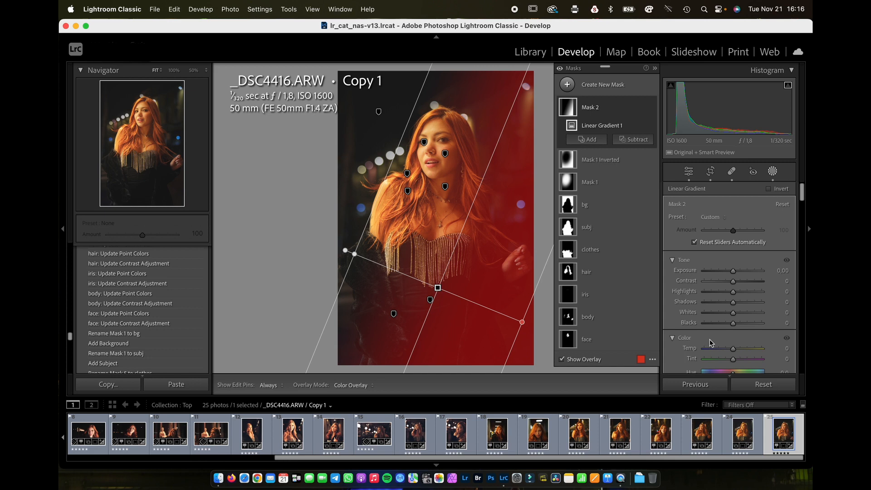
On the linear gradient mask, set Highlights to -15, Shadows to -40 and Temp to about -31, then leave masking
drag(735, 294, 723, 304)
scroll(722, 314, down, 2)
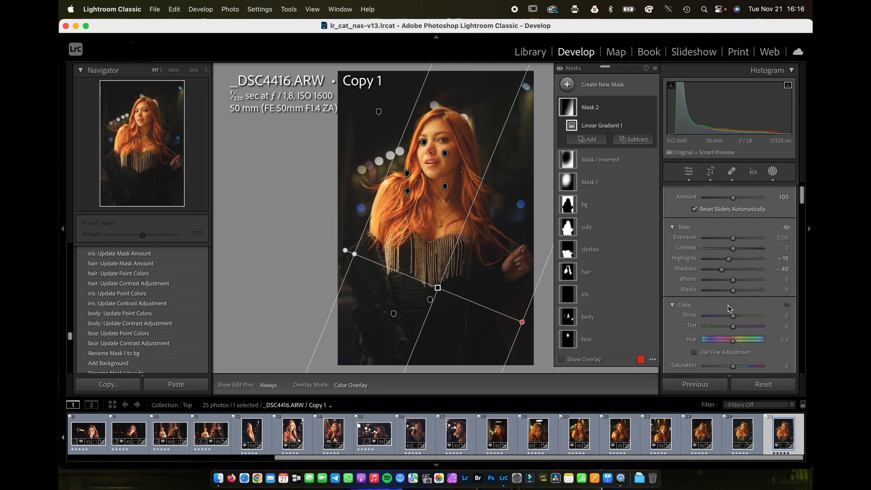
drag(733, 316, 726, 318)
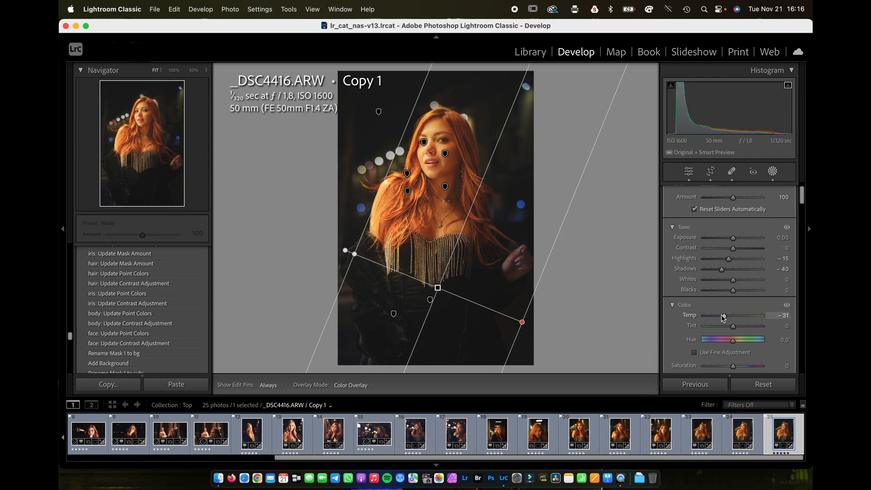
drag(724, 318, 724, 317)
click(773, 173)
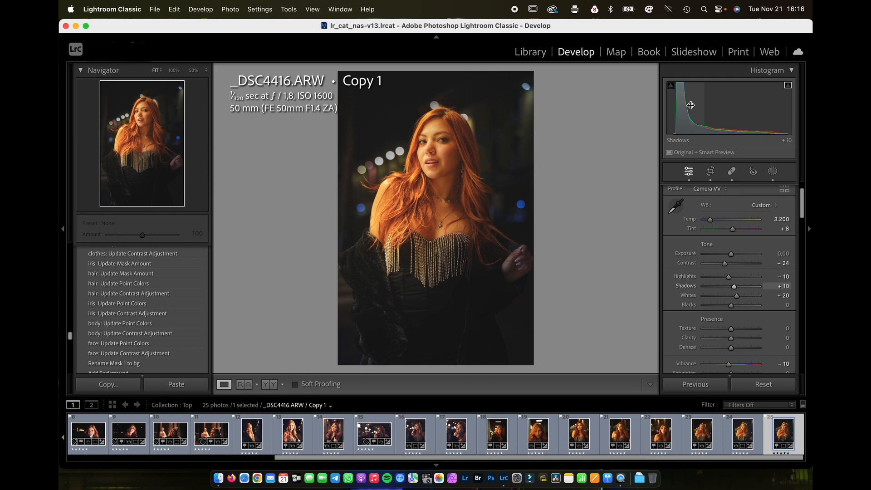
Examine the woman's face, hair and the dark background at 50% and 100% zoom, then fit the whole portrait in view
click(194, 70)
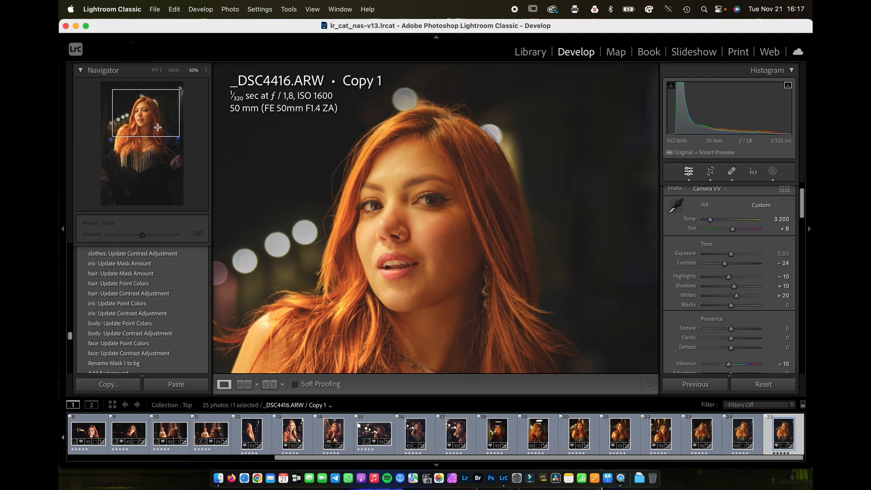
drag(147, 115, 130, 117)
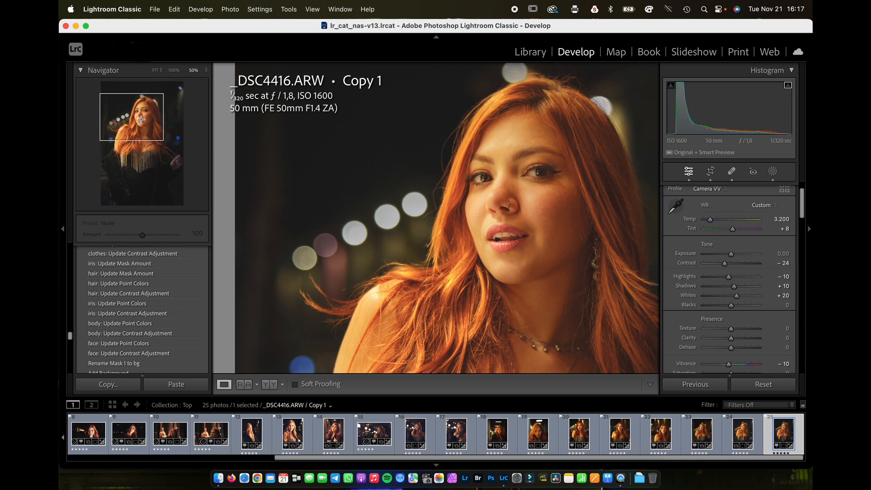
click(141, 119)
click(173, 70)
drag(152, 116, 131, 104)
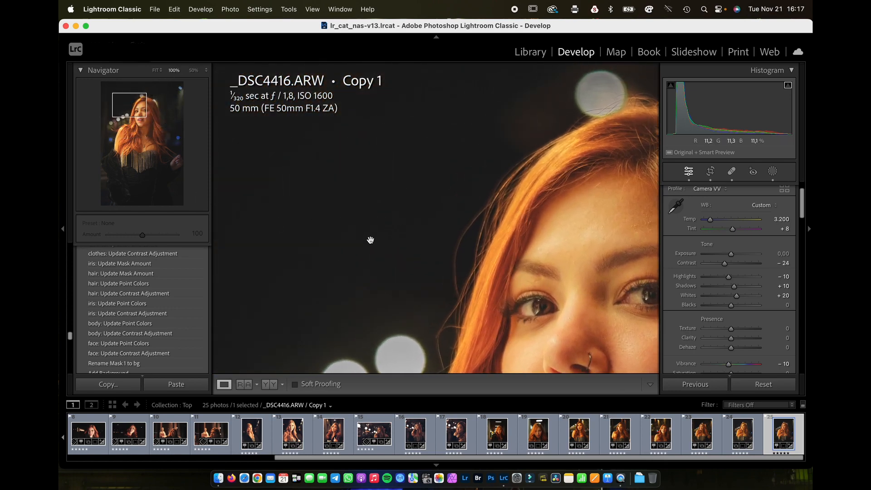
mouse_move(129, 108)
mouse_down()
mouse_move(125, 125)
mouse_move(144, 122)
mouse_move(141, 117)
mouse_up()
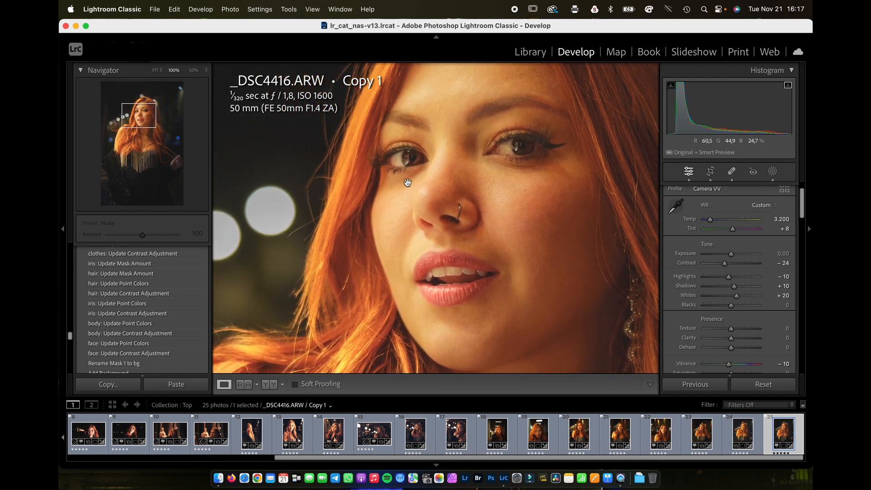
drag(489, 222, 387, 244)
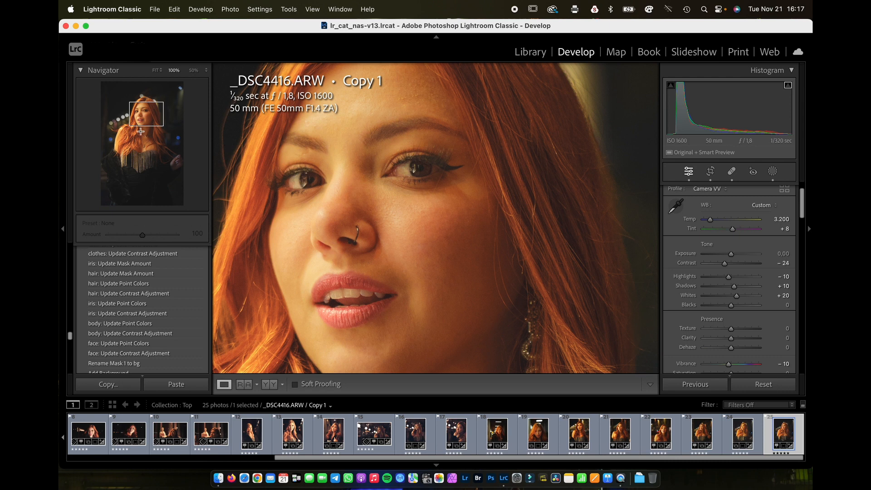
drag(144, 116, 147, 97)
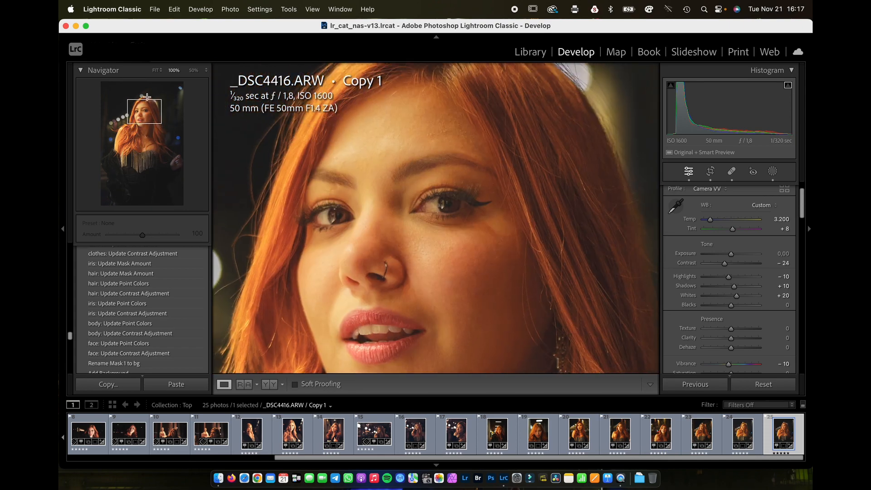
click(155, 71)
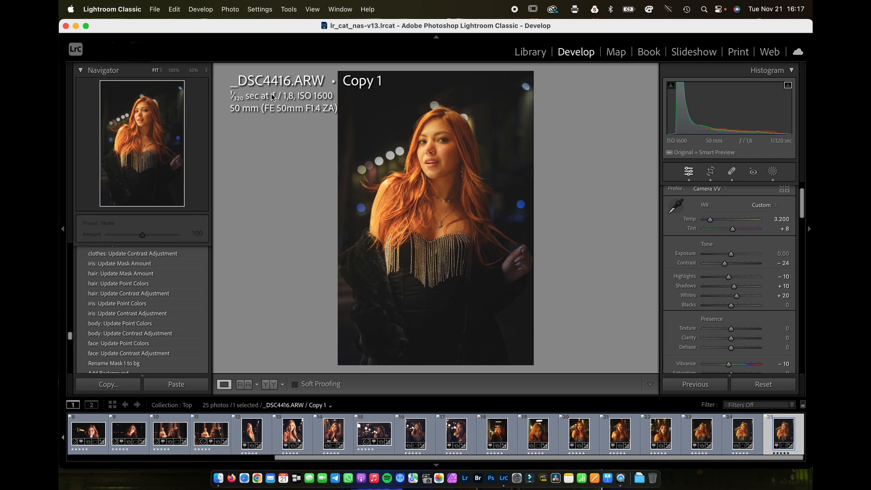
Reopen the portrait's existing masks for editing
click(772, 172)
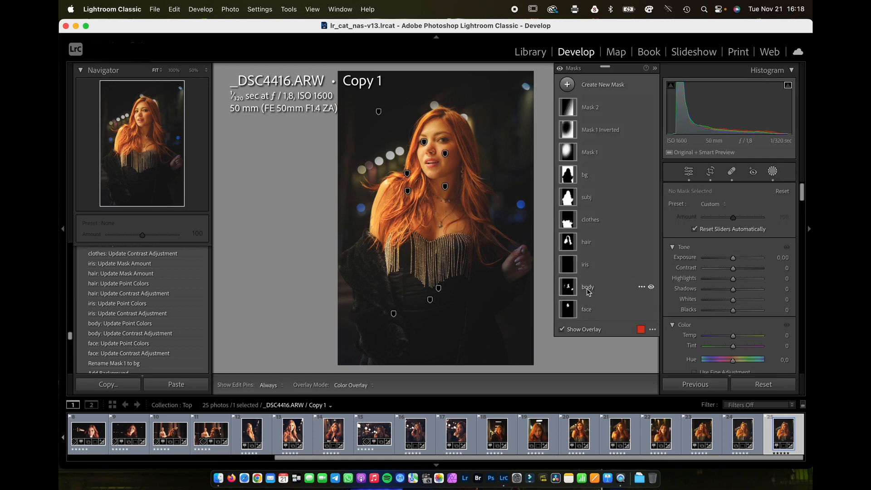